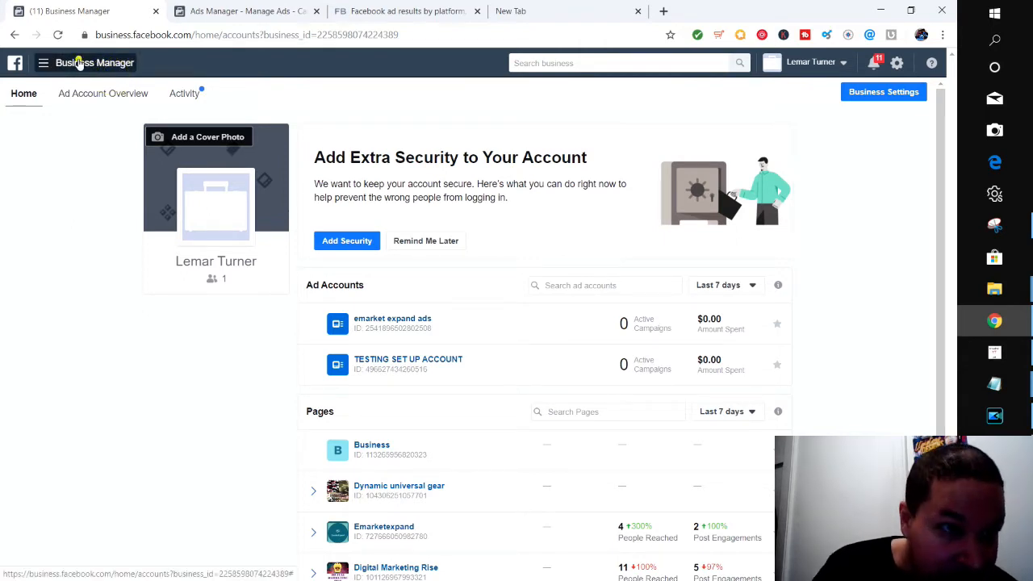
Open Ads Manager and start a new campaign named "digitalmarketingrise"
click(80, 65)
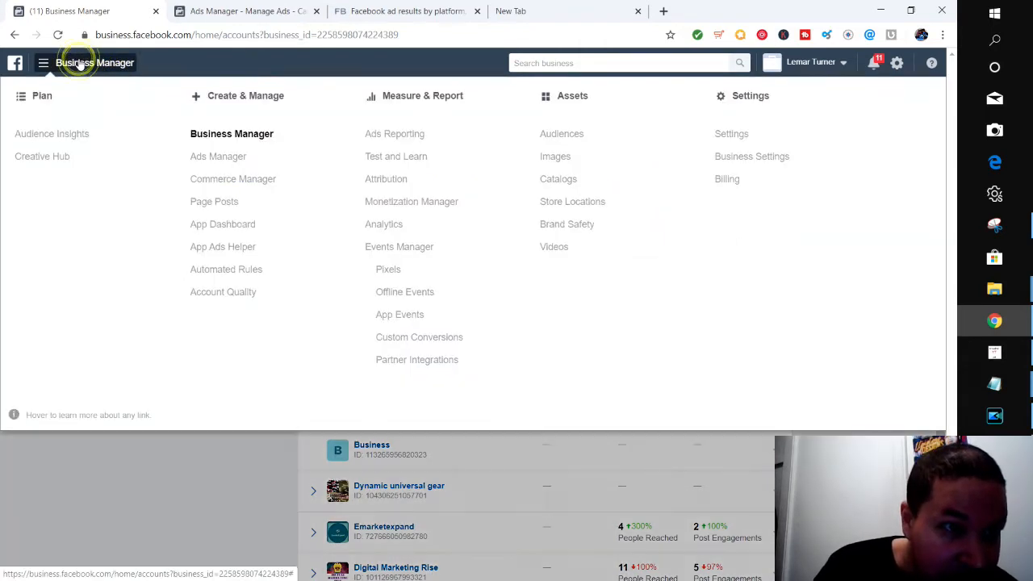
click(217, 158)
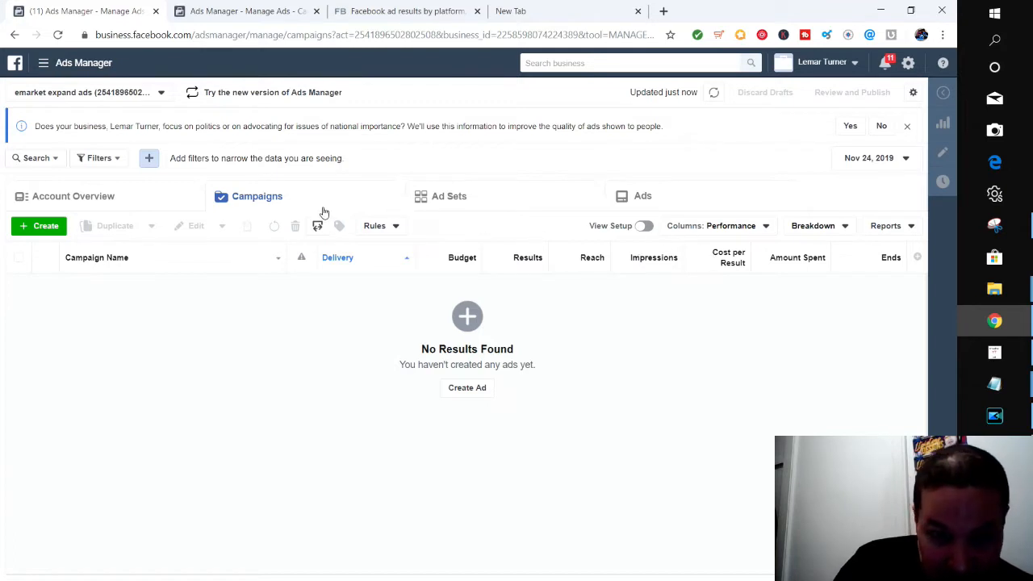
click(46, 227)
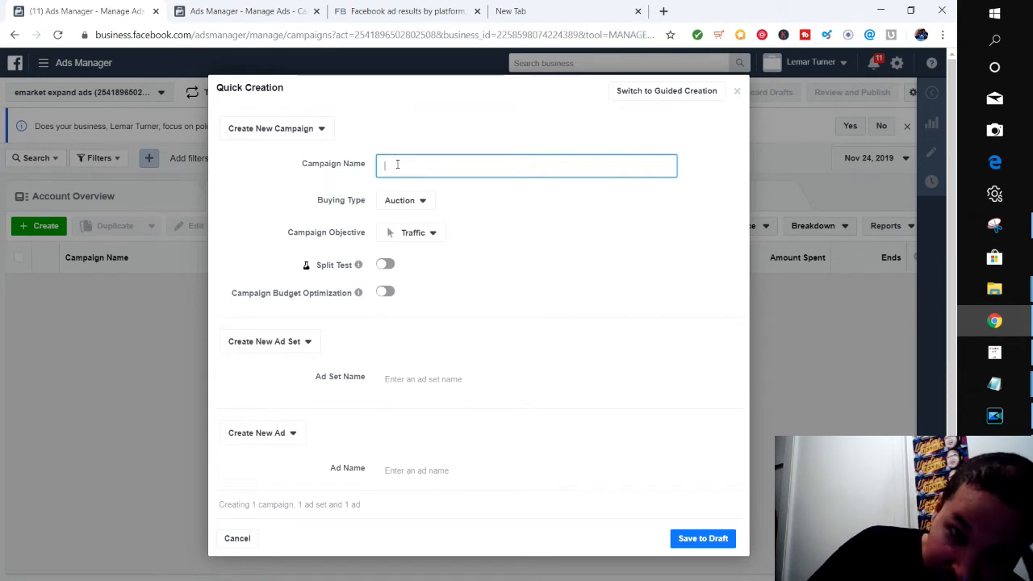
text(igital)
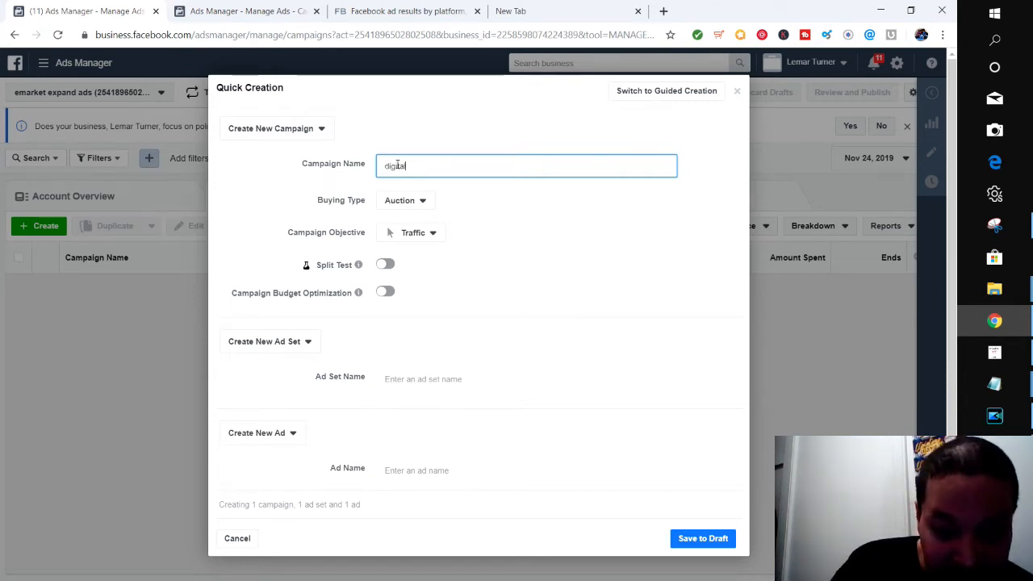
text(market)
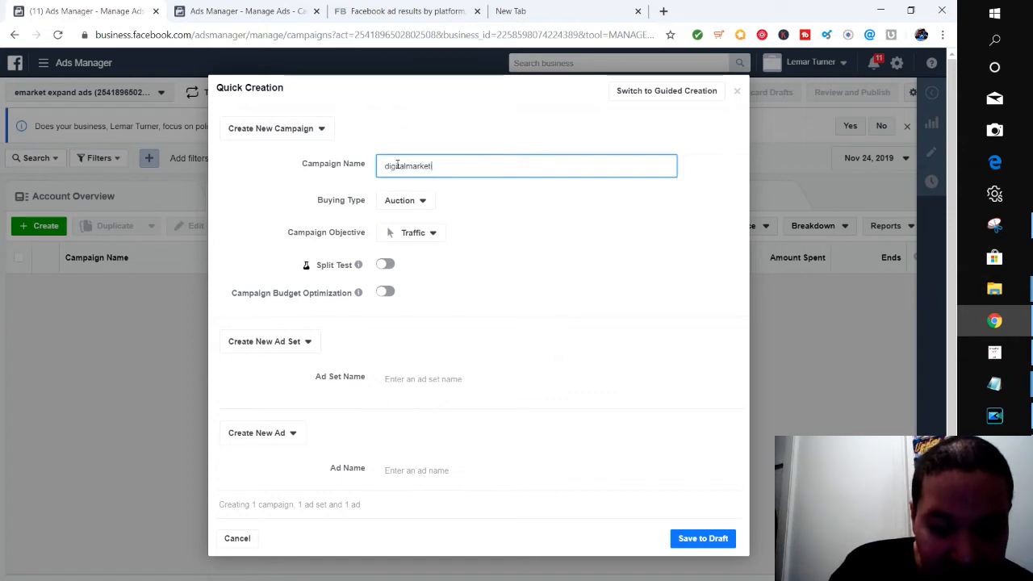
text(ingrise)
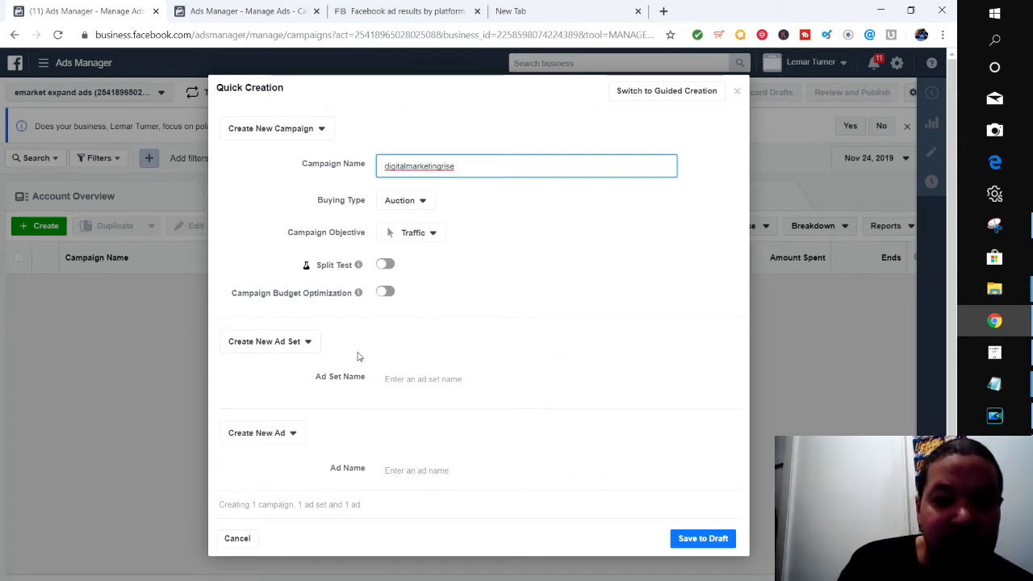
Name the new ad set "digitalmarketingrise ad set"
click(410, 379)
text(digital)
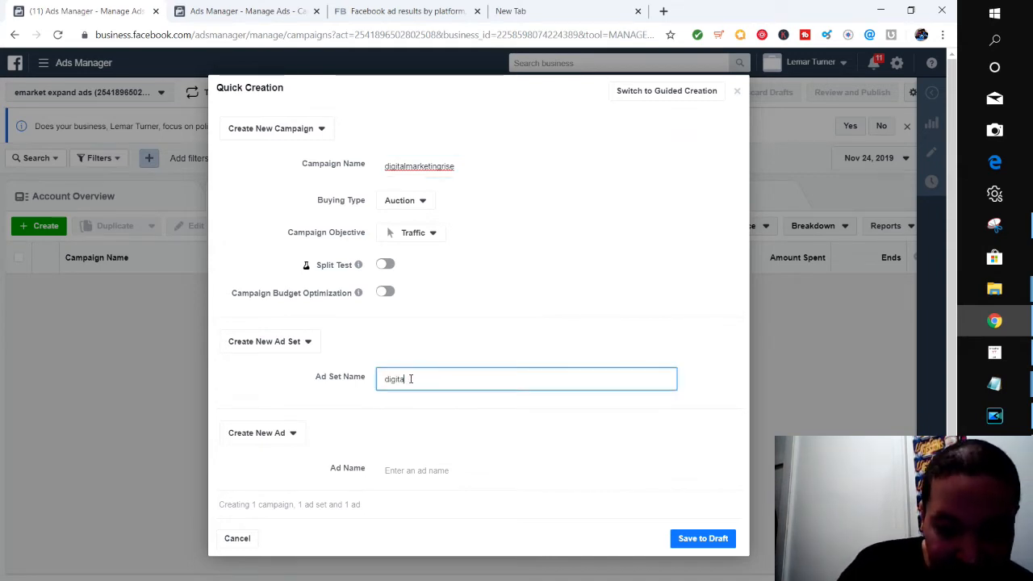
text(ma)
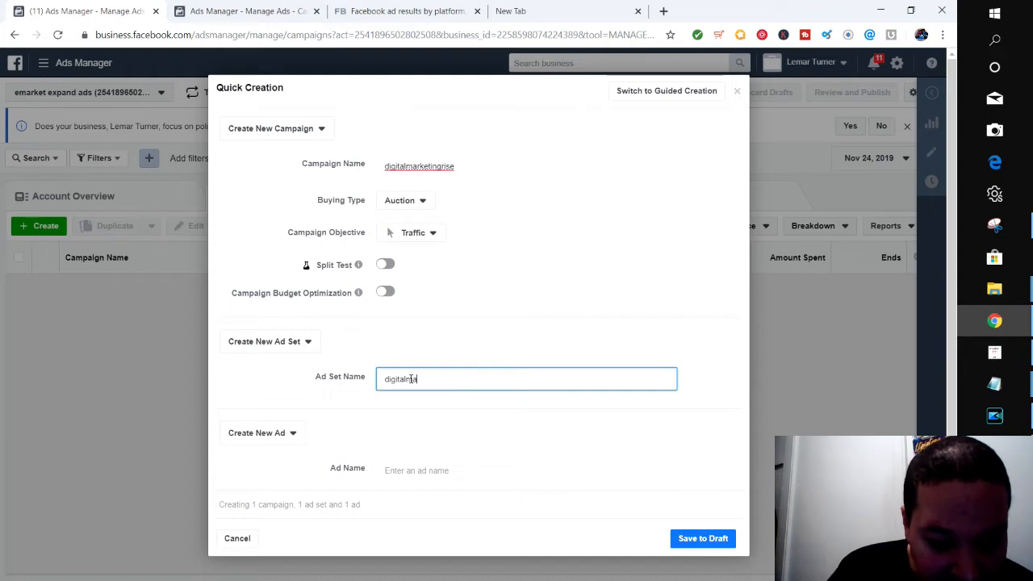
text(rketing)
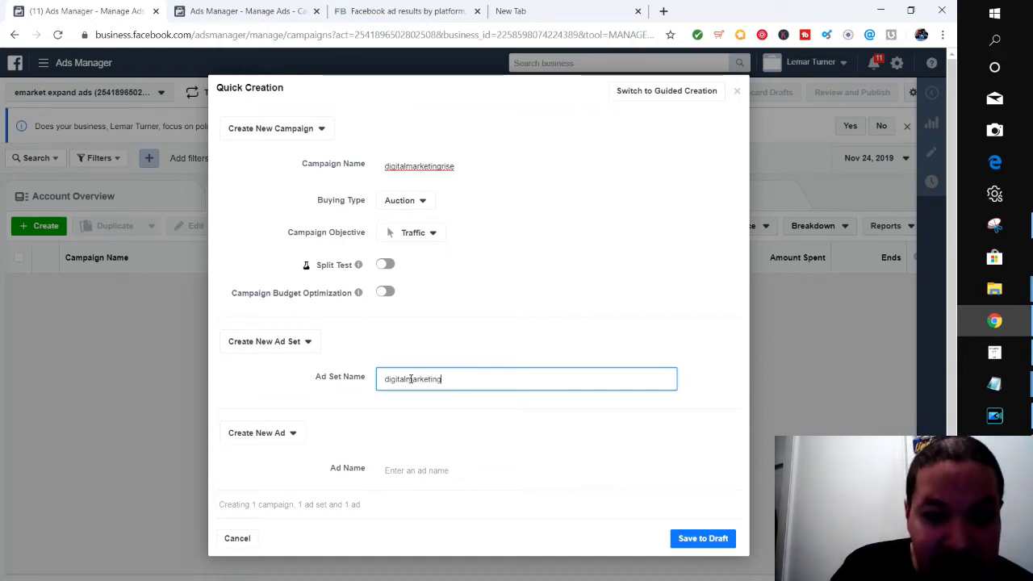
text(rise)
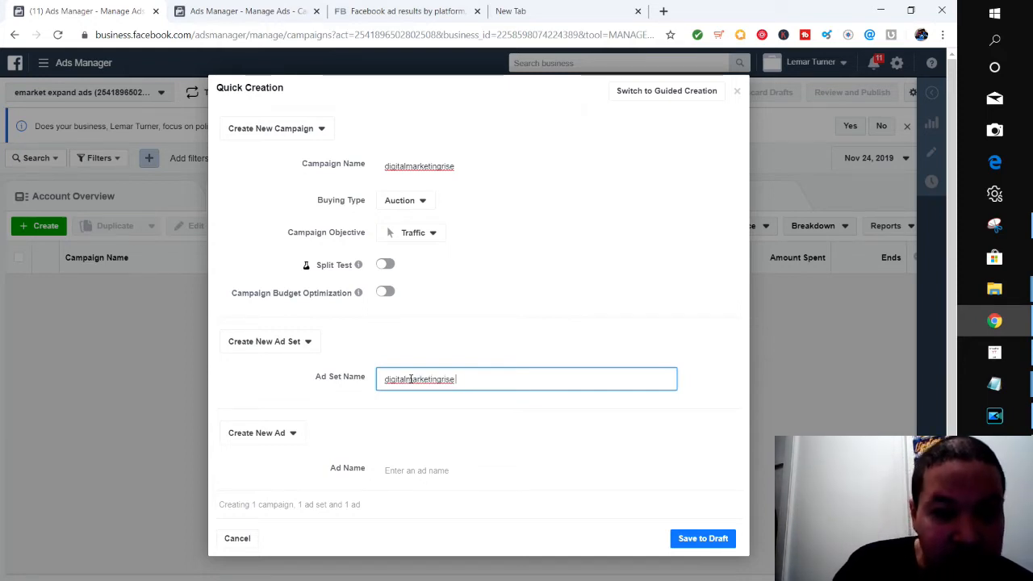
text( ad set)
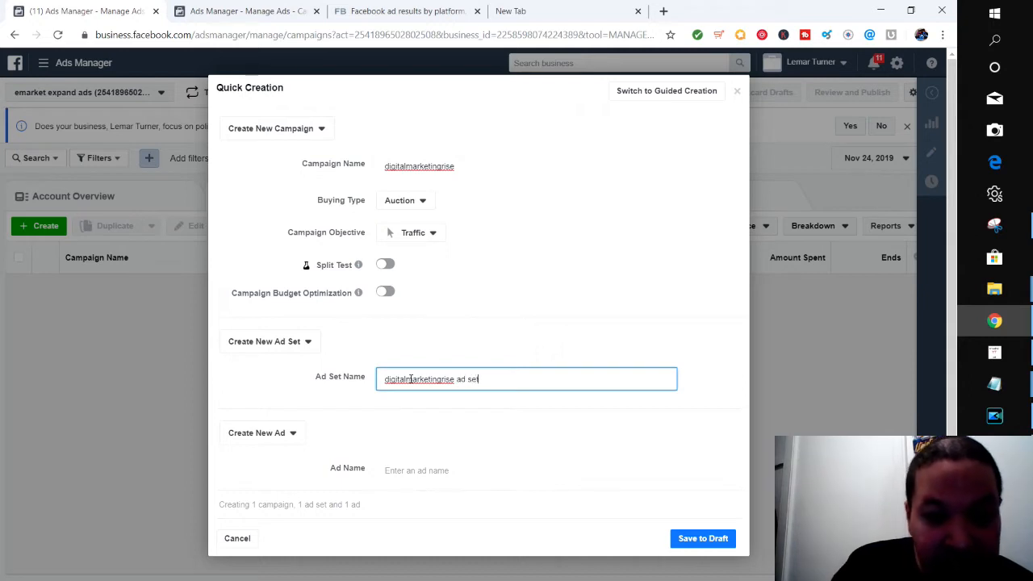
Name the new ad "dmrise ad chat bot course" and save the campaign, ad set and ad to draft
click(444, 469)
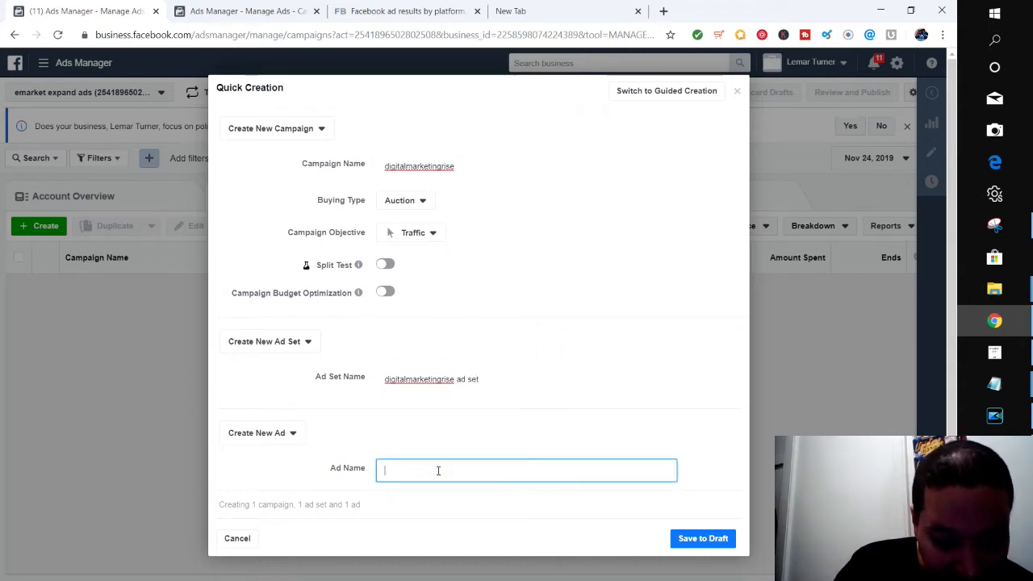
text(dmrise ad)
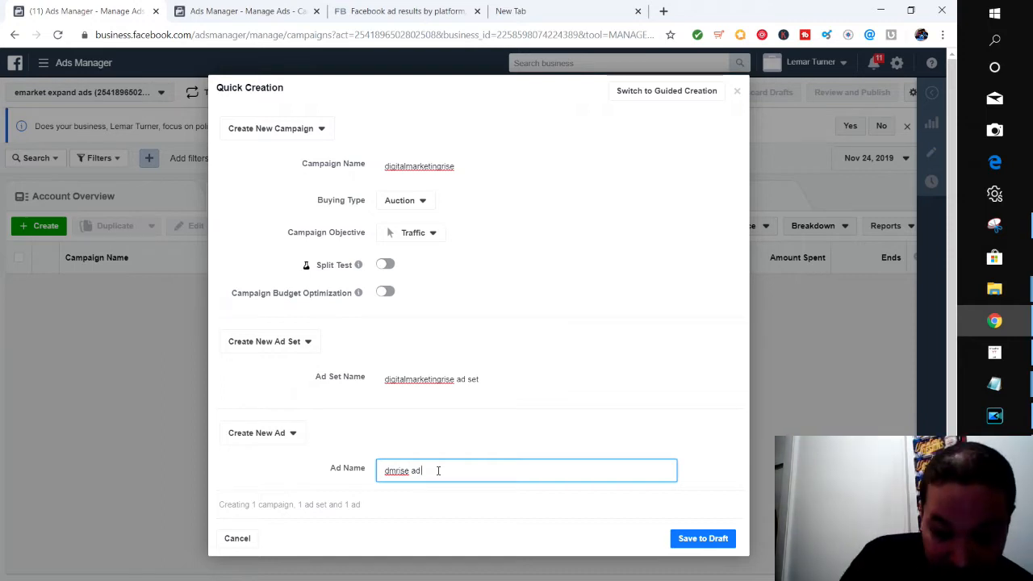
text(cha)
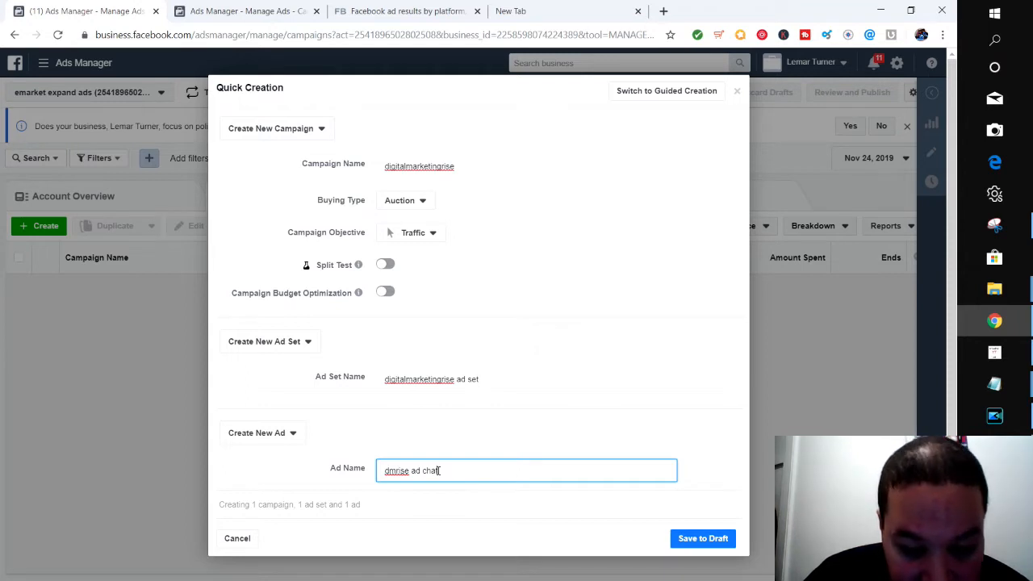
text(tbot course)
click(439, 470)
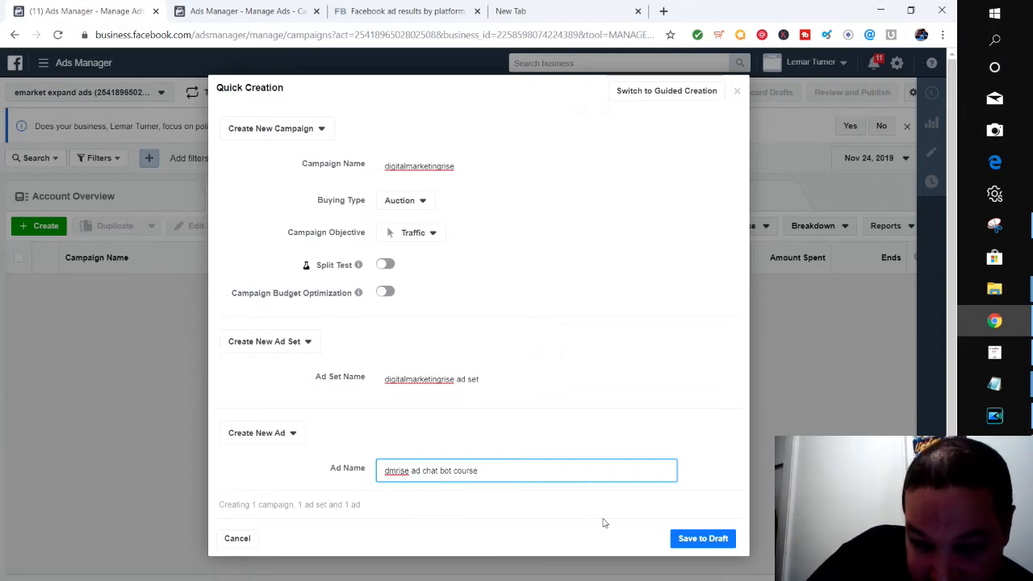
click(705, 542)
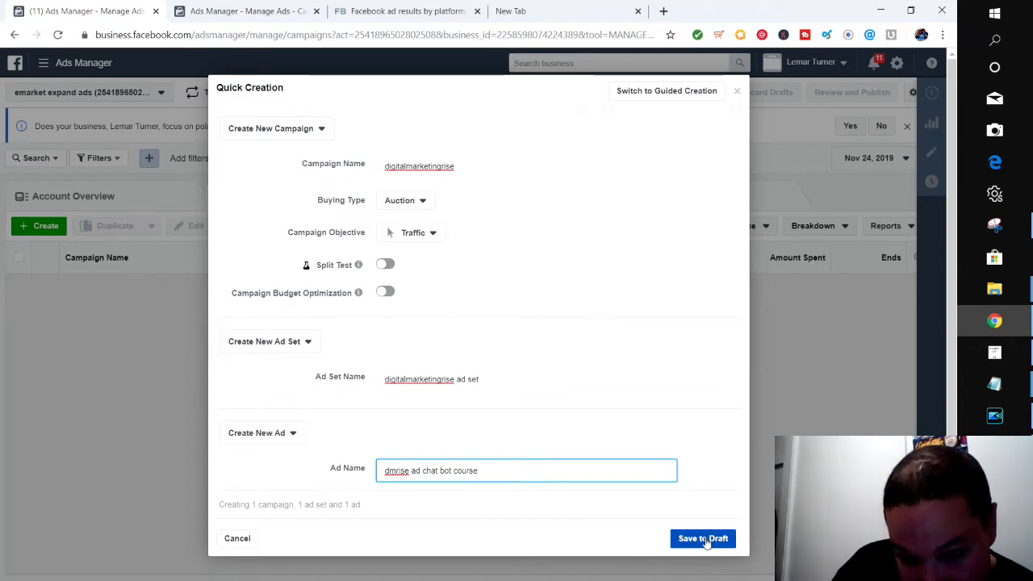
click(705, 540)
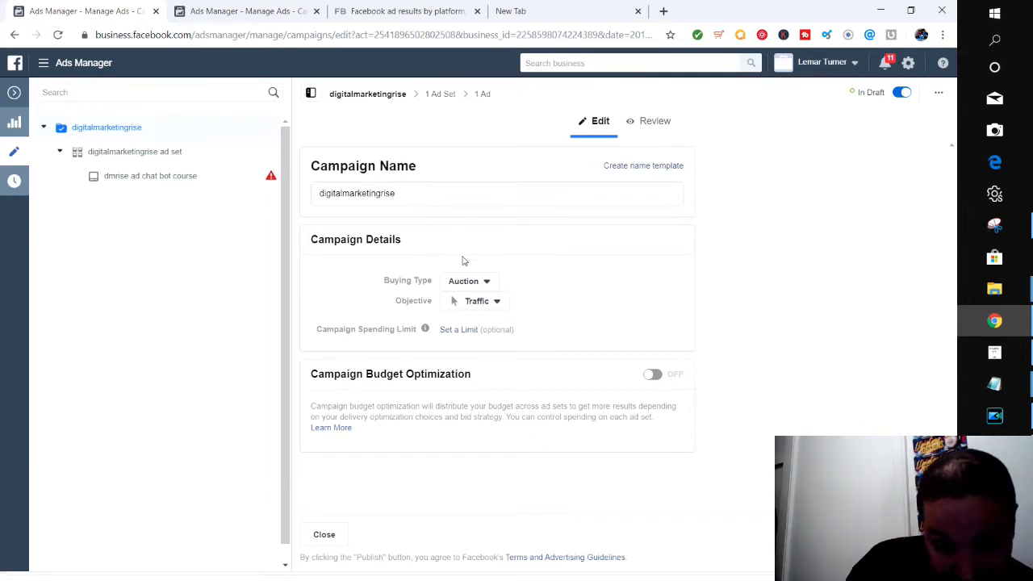
Check the buying type choices and change the campaign objective to Conversions, accepting the settings change
click(481, 284)
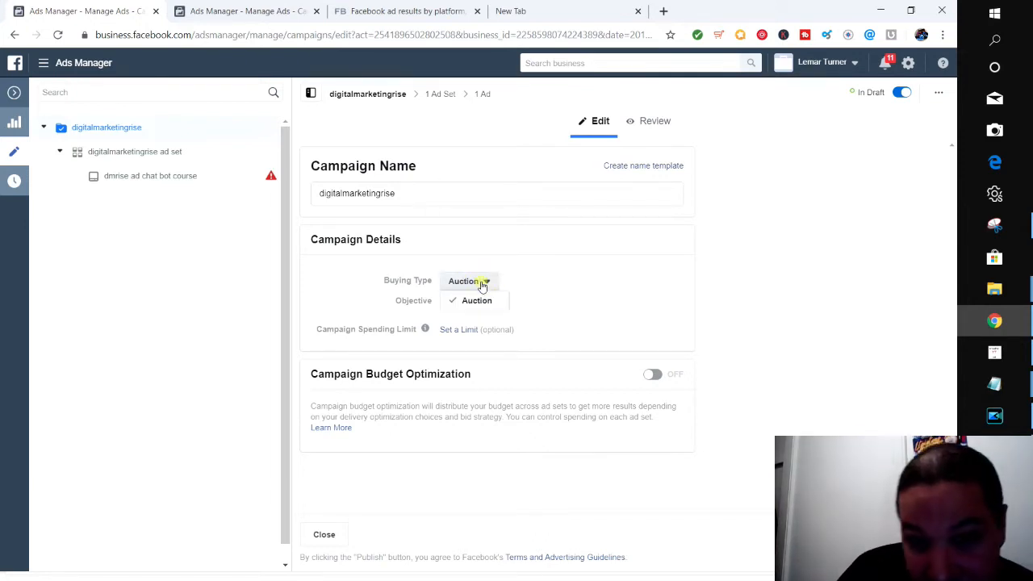
click(481, 284)
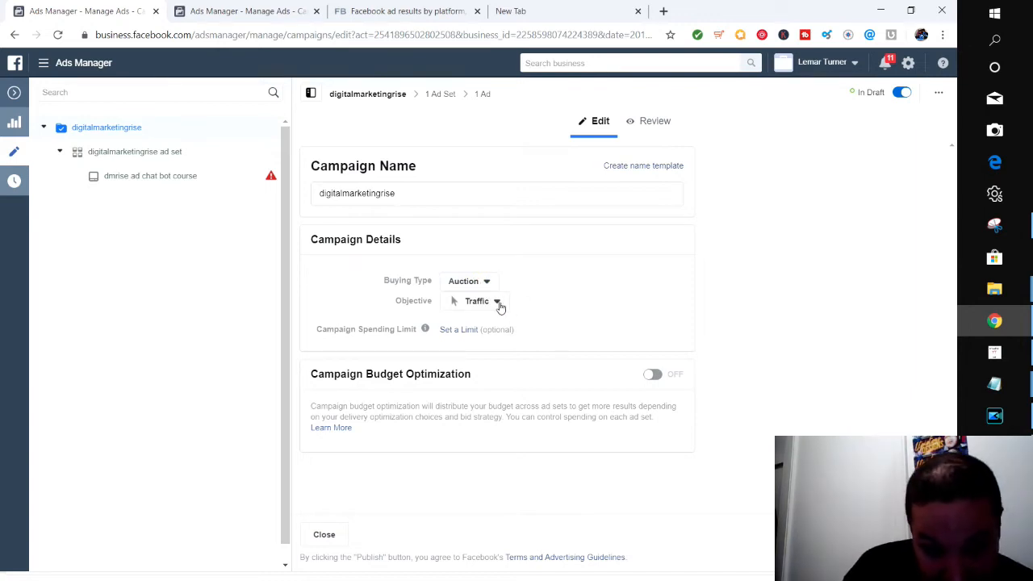
click(499, 304)
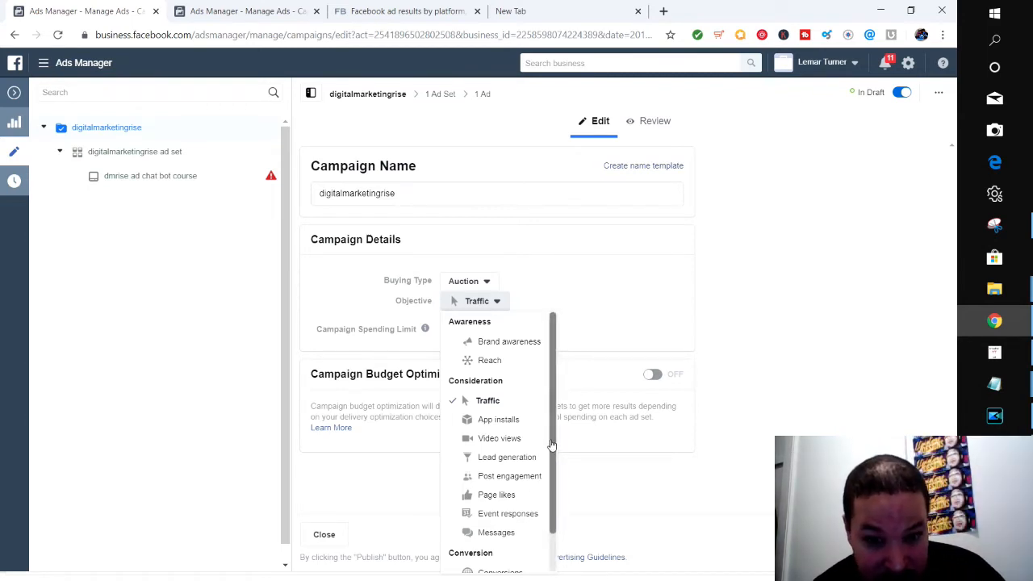
scroll(551, 429, down, 1)
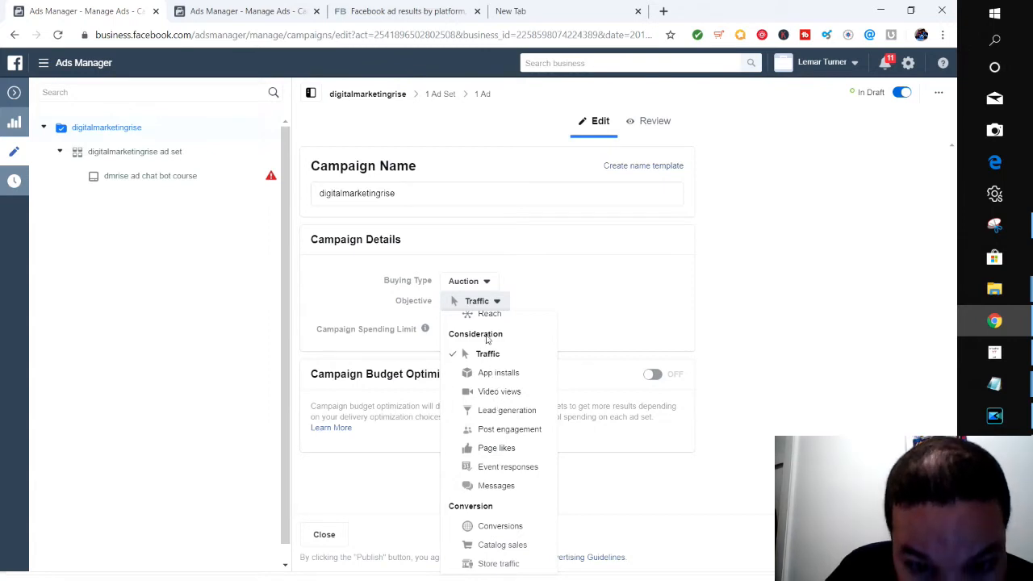
click(499, 529)
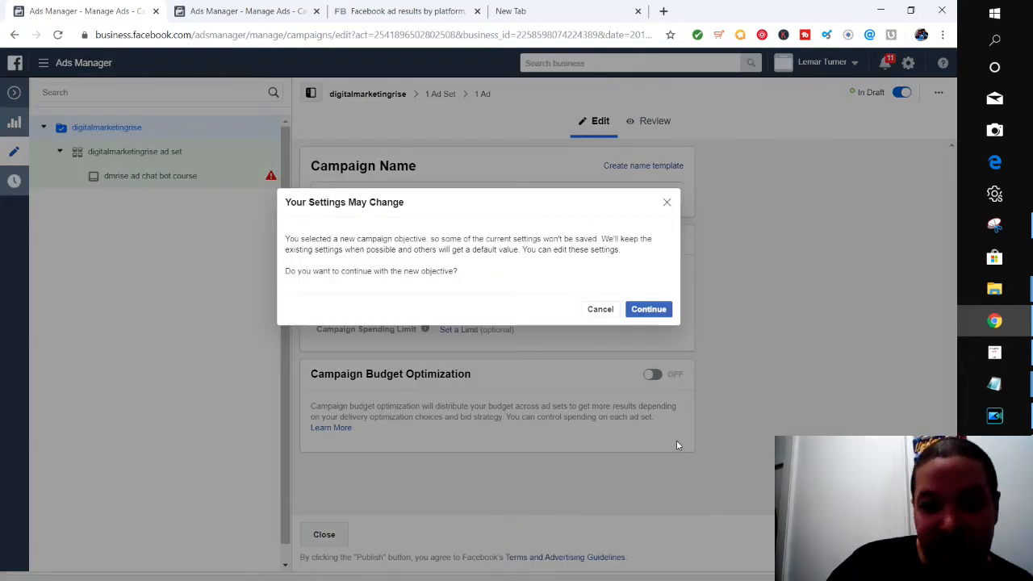
click(650, 309)
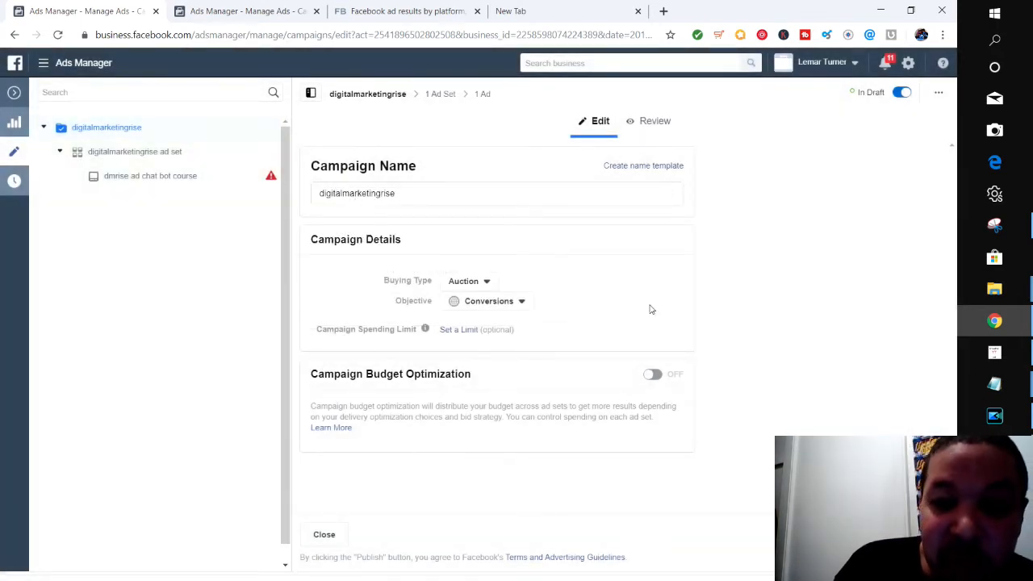
Open the campaign spending limit for editing and turn on Campaign Budget Optimization
click(460, 331)
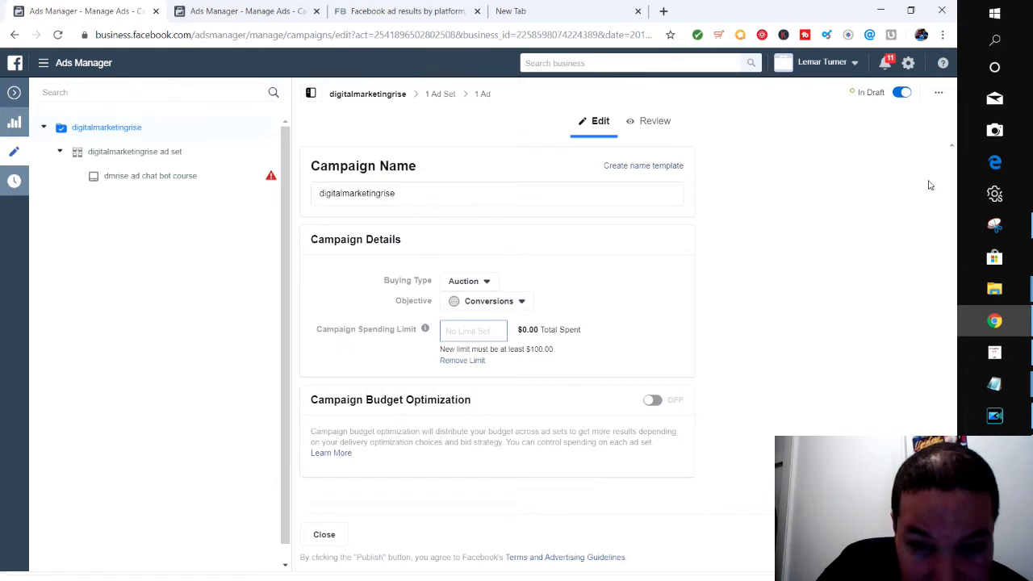
click(654, 400)
drag(951, 289, 947, 415)
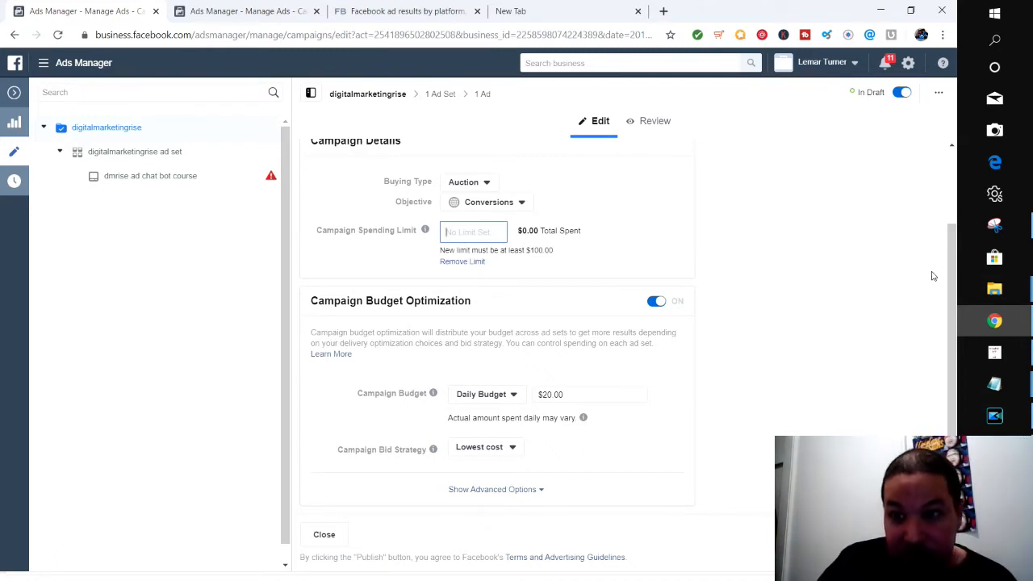
drag(953, 252, 950, 270)
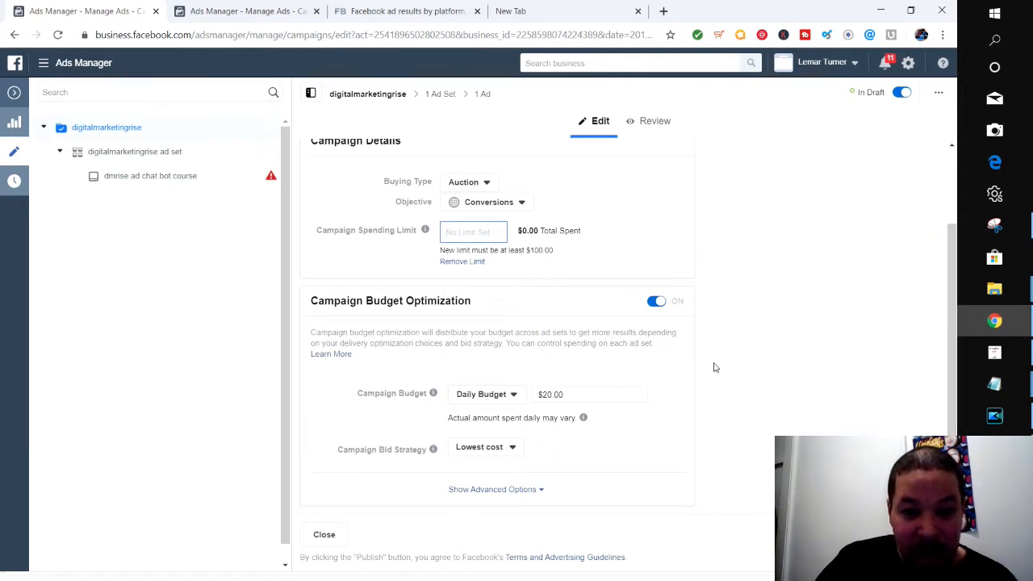
Expand the advanced budget optimization options and review the budget, bid strategy, ad scheduling and delivery type
click(540, 490)
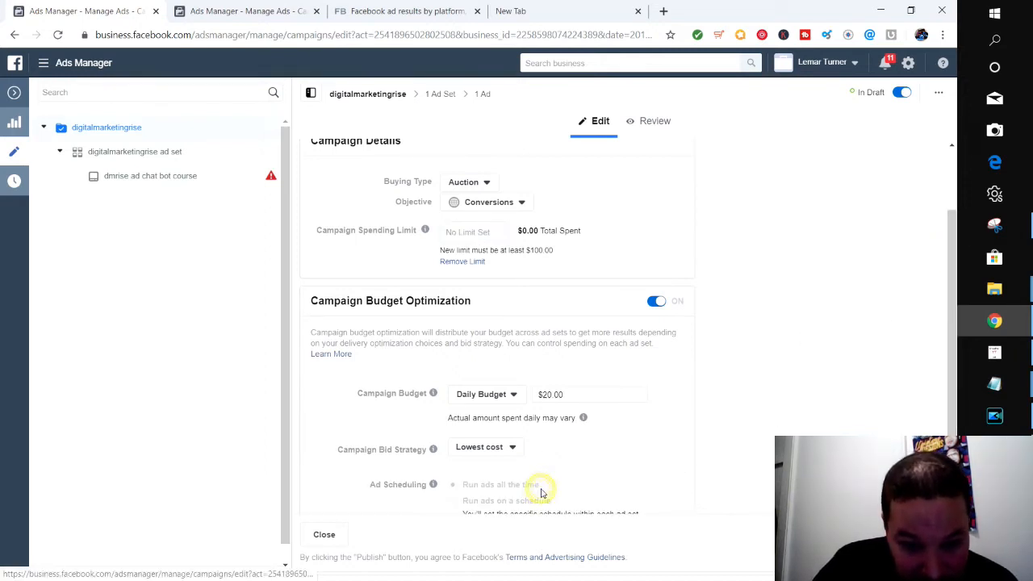
drag(950, 239, 949, 343)
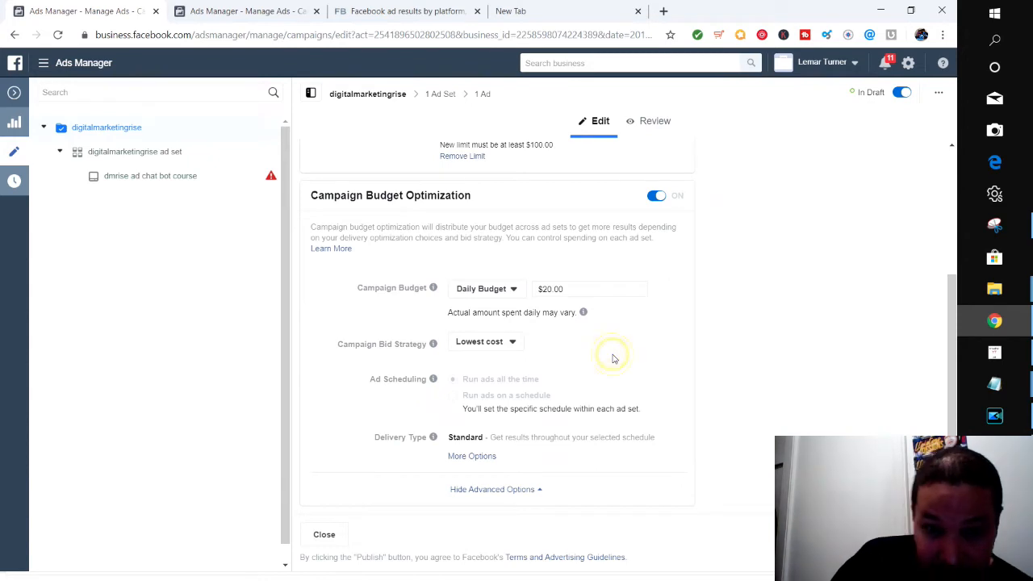
mouse_move(407, 350)
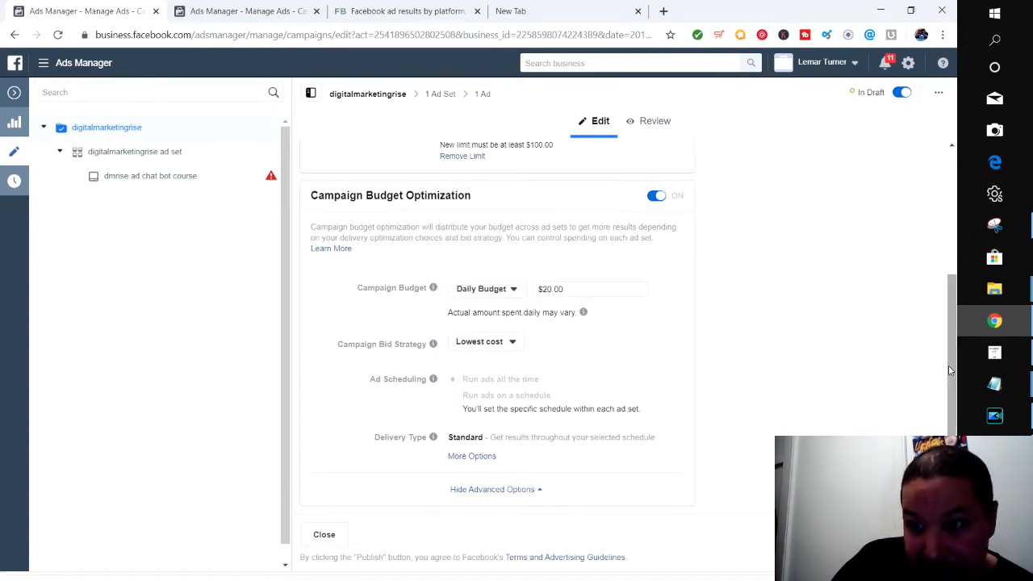
scroll(949, 370, up, 3)
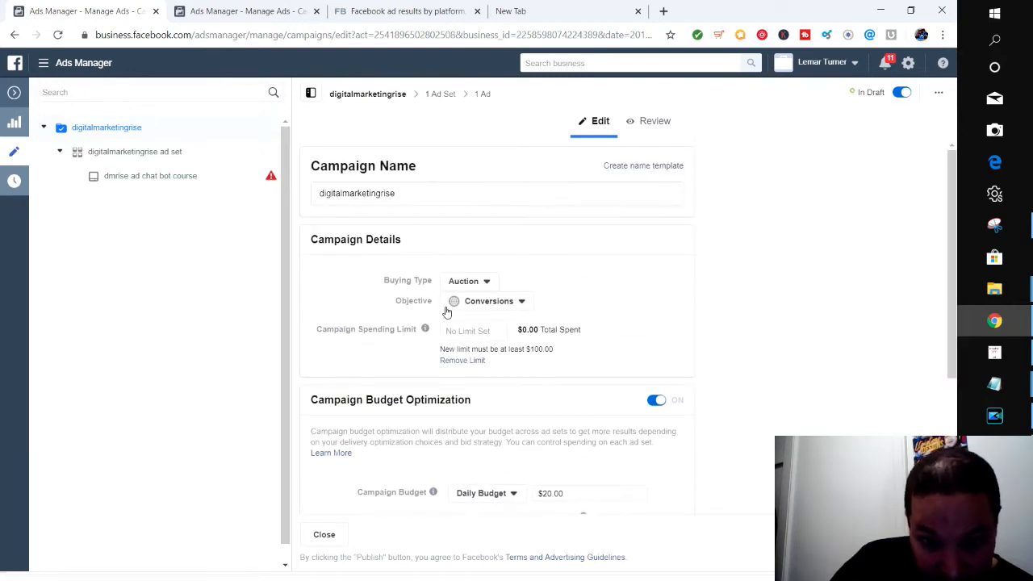
drag(949, 339, 950, 462)
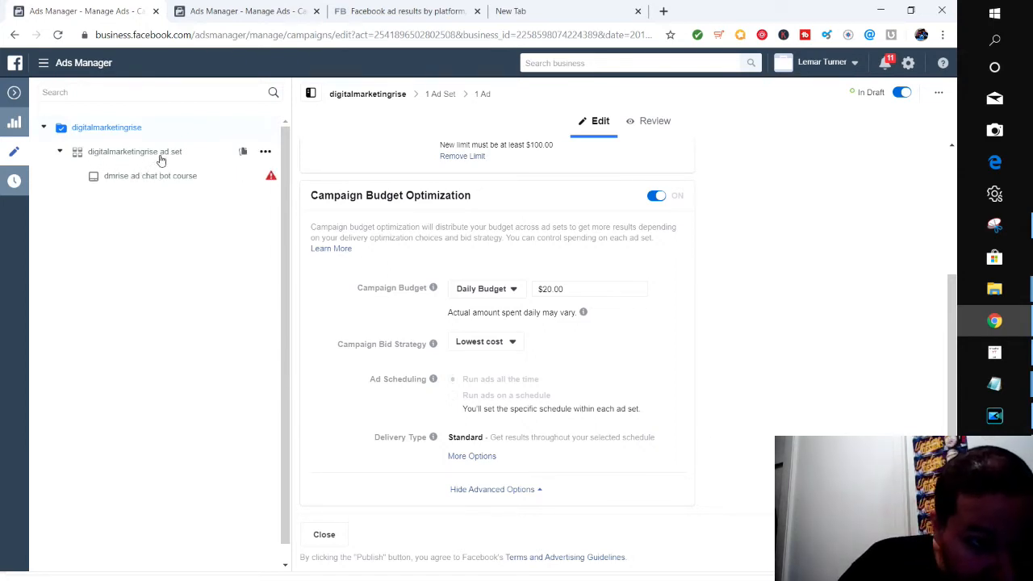
Open the digitalmarketingrise ad set and choose Purchase as its website conversion event
click(110, 154)
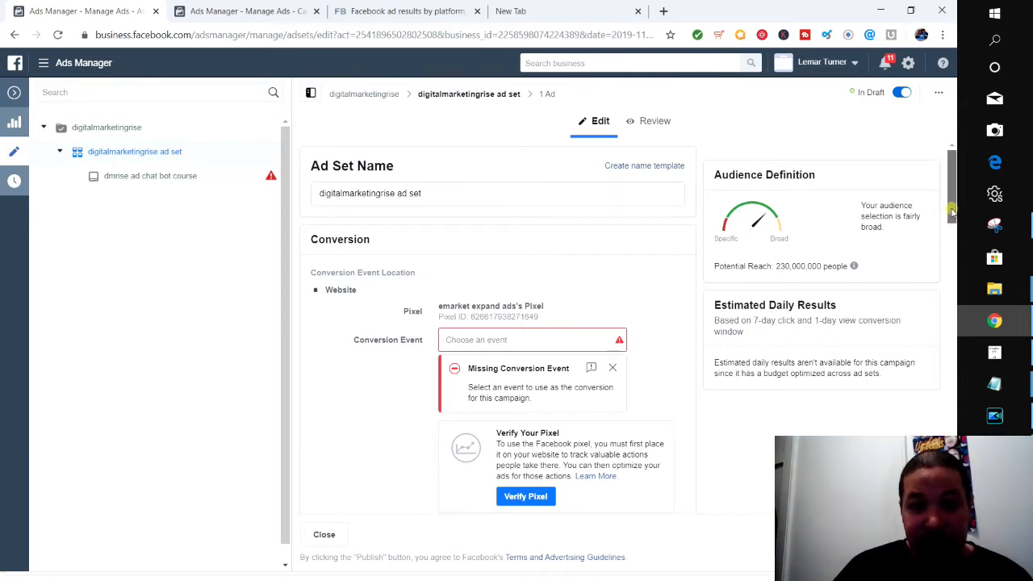
scroll(514, 241, down, 1)
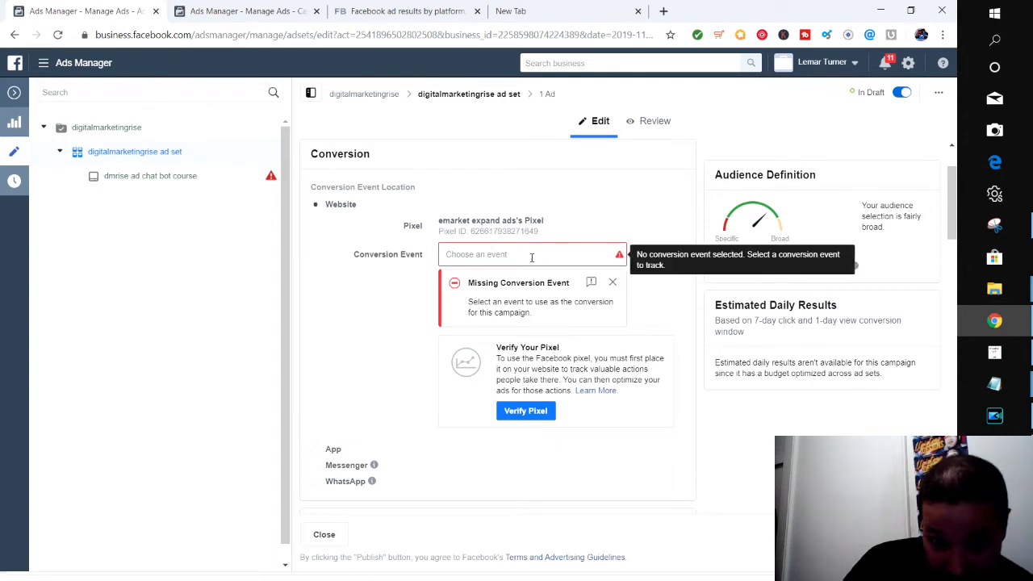
click(454, 254)
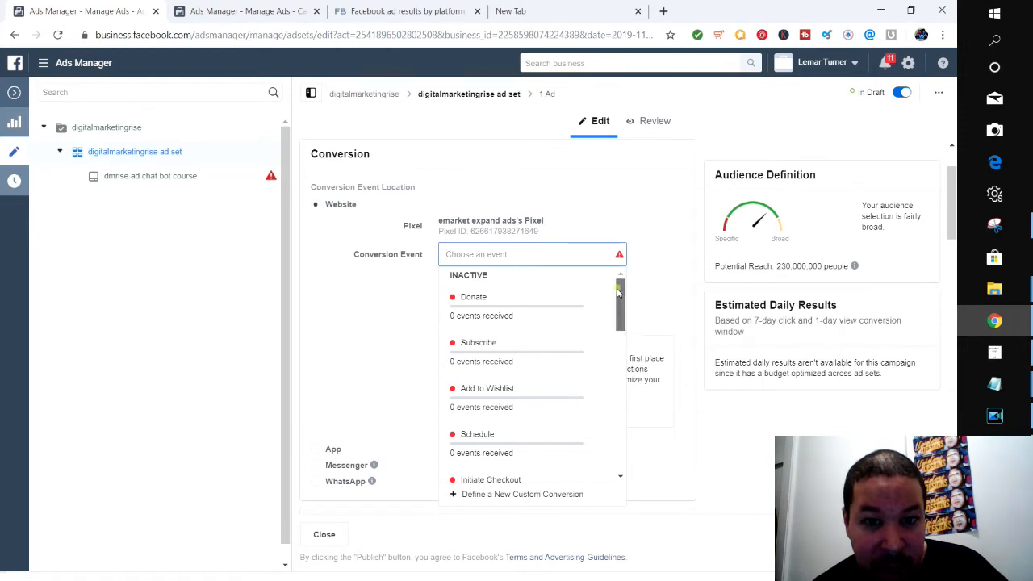
scroll(620, 299, down, 1)
drag(621, 297, 653, 378)
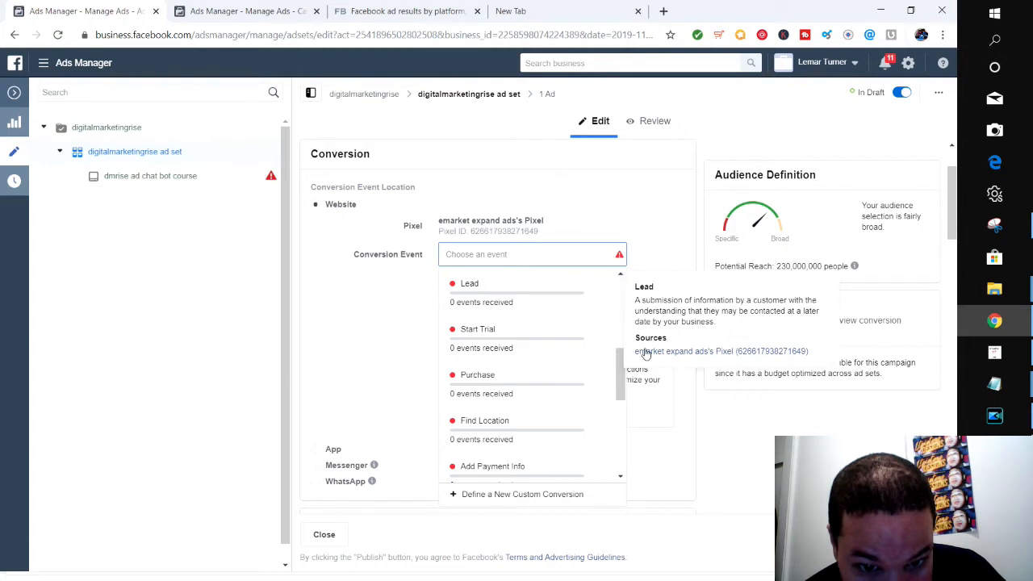
drag(622, 364, 626, 438)
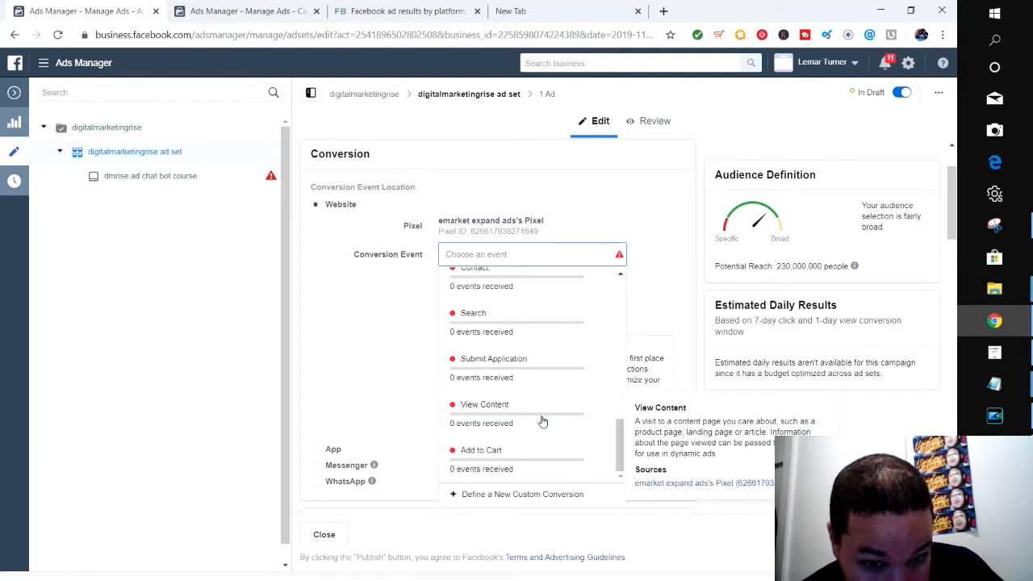
drag(618, 438, 618, 446)
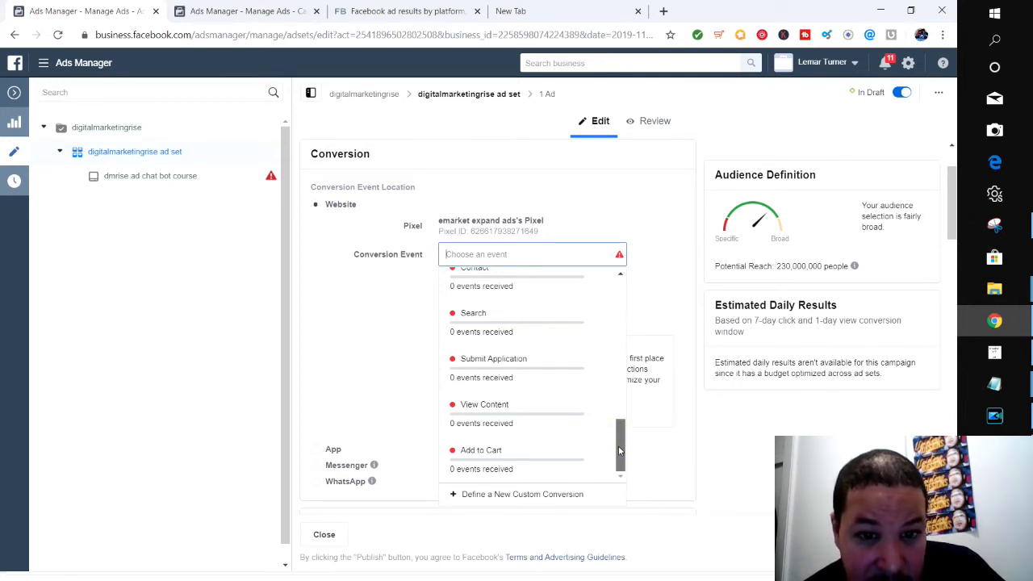
drag(620, 441, 618, 376)
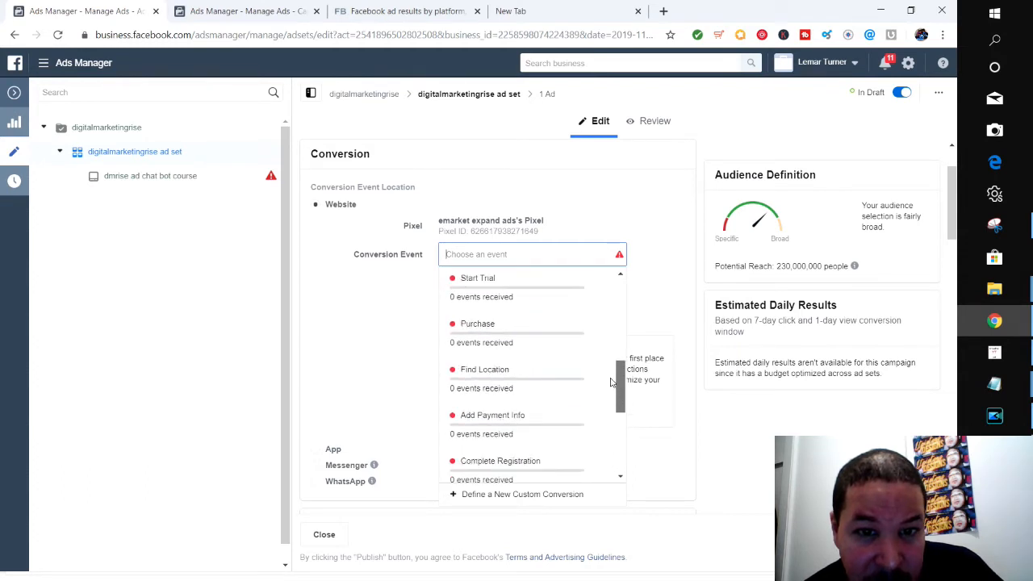
click(541, 339)
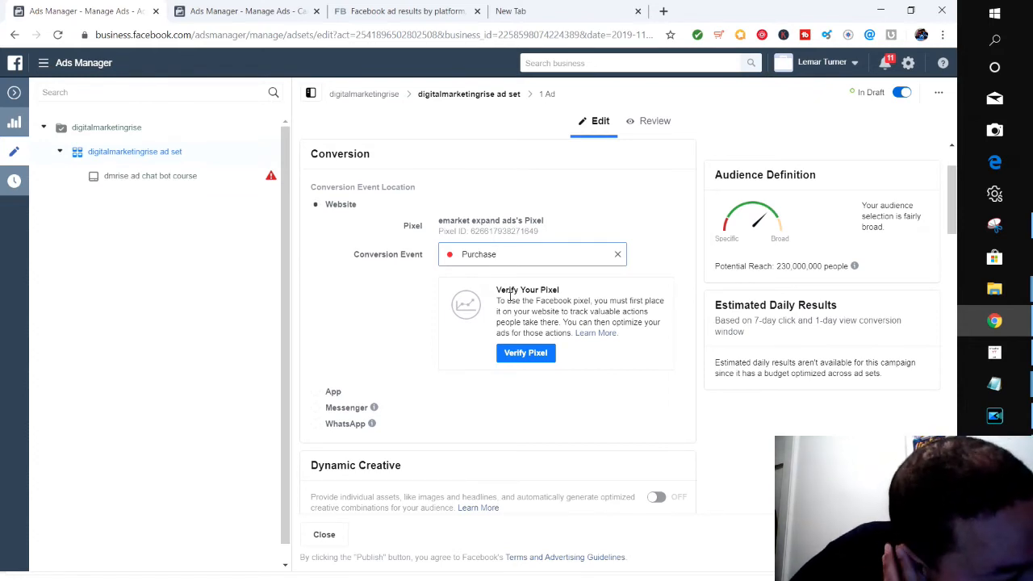
Start verifying the pixel through the WordPress partner integration, keep advanced matching on, and download the Facebook Pixel plugin
click(539, 354)
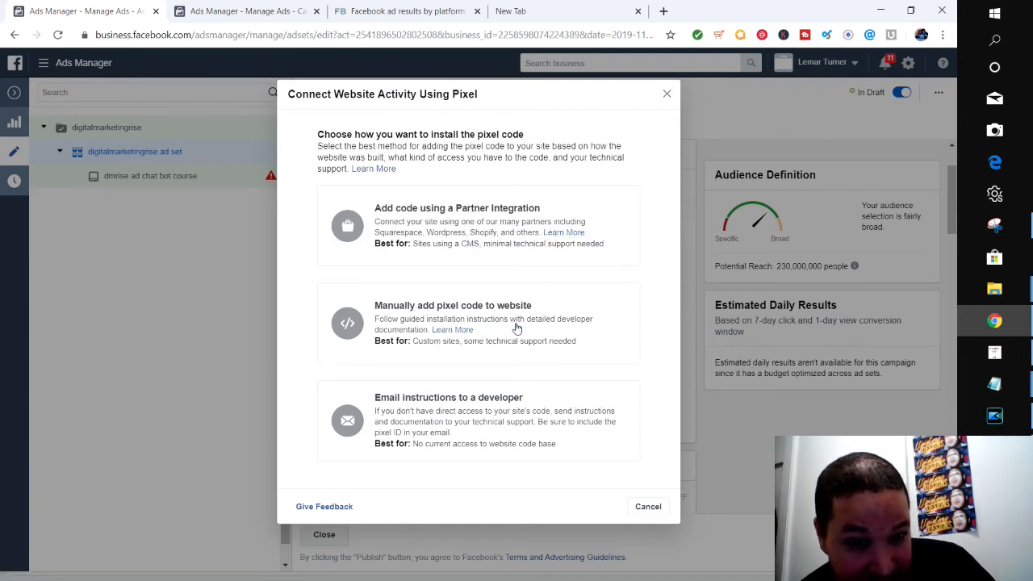
click(511, 209)
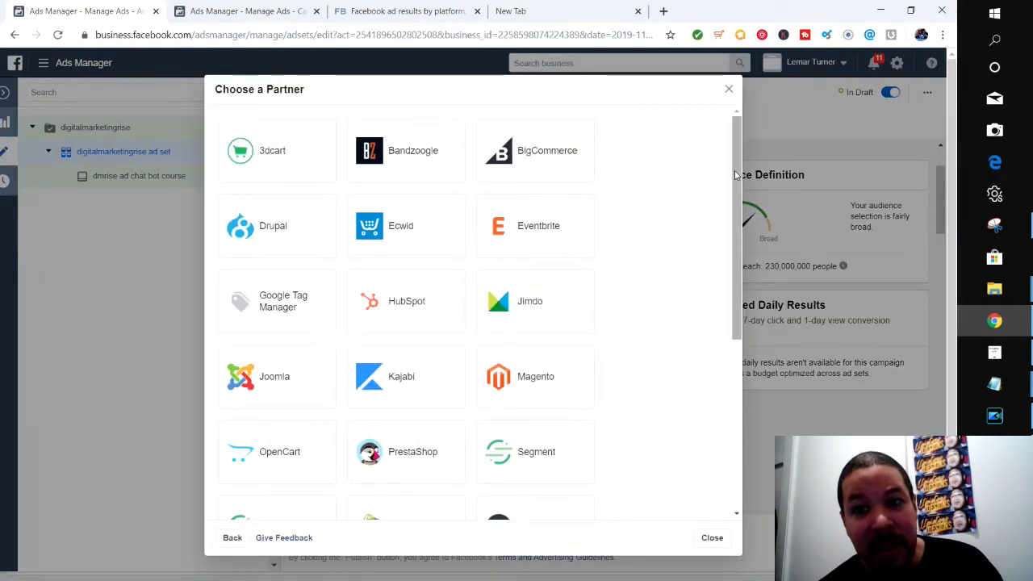
drag(736, 133, 710, 270)
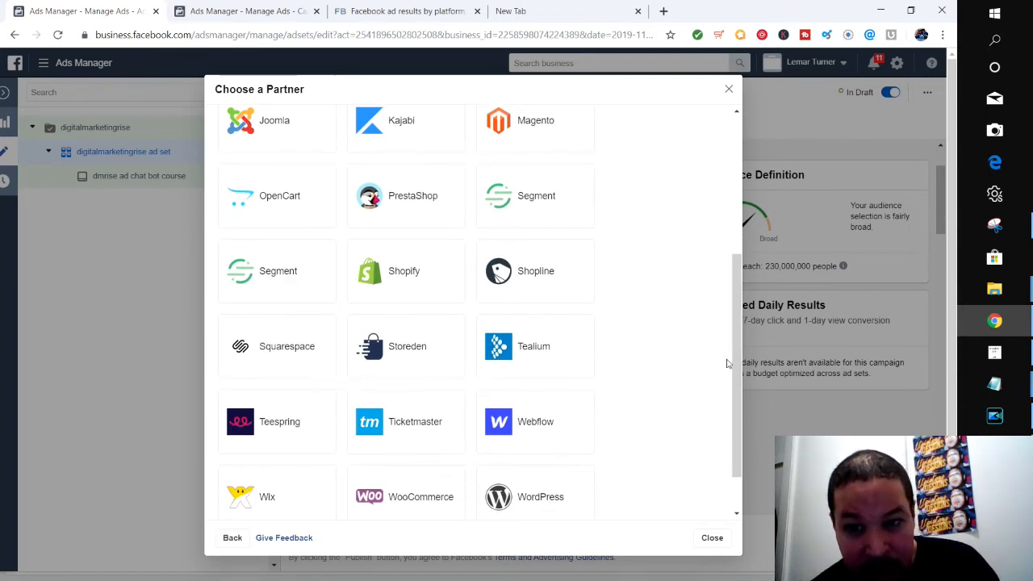
drag(737, 346, 734, 395)
click(539, 444)
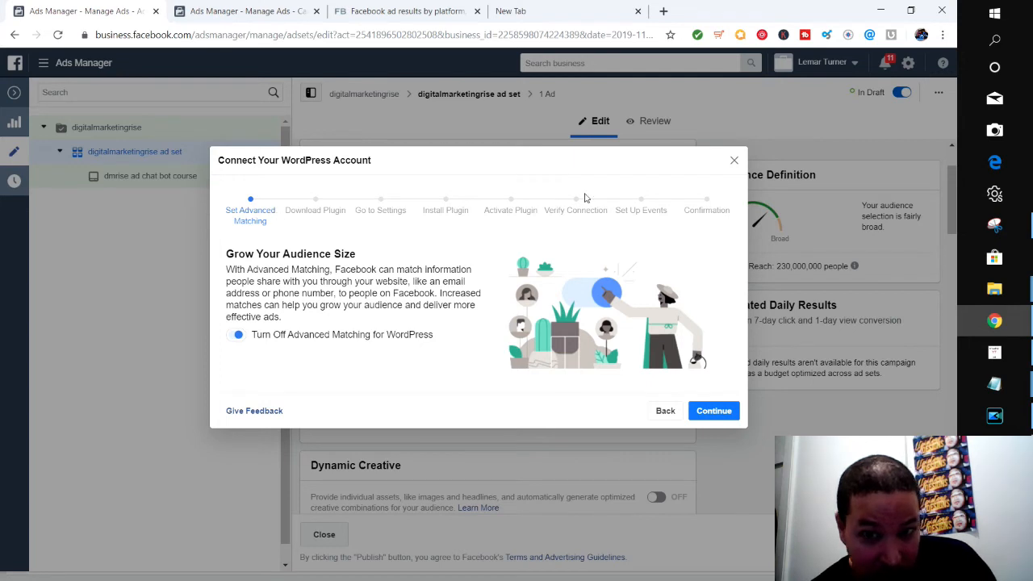
click(730, 413)
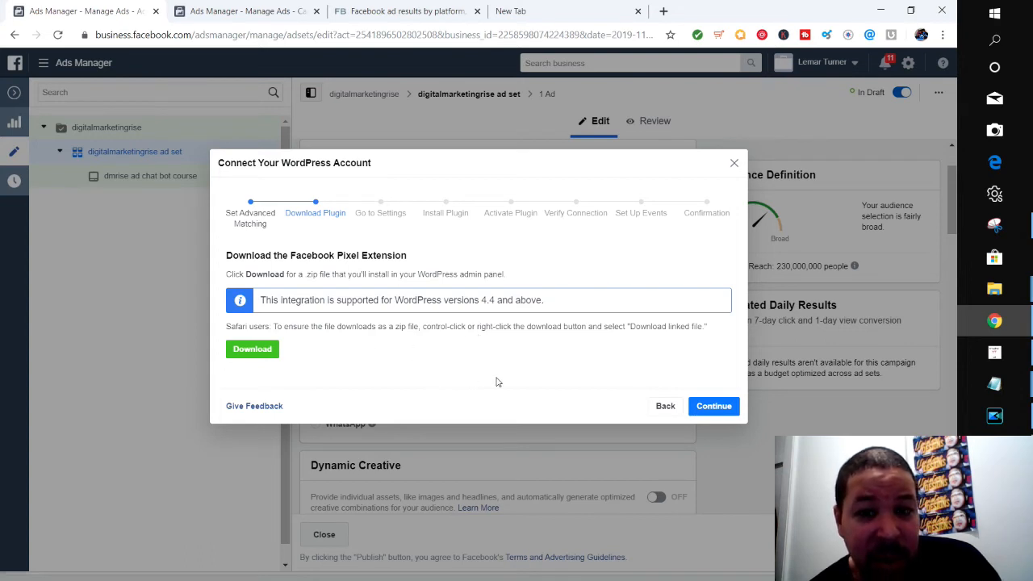
click(260, 356)
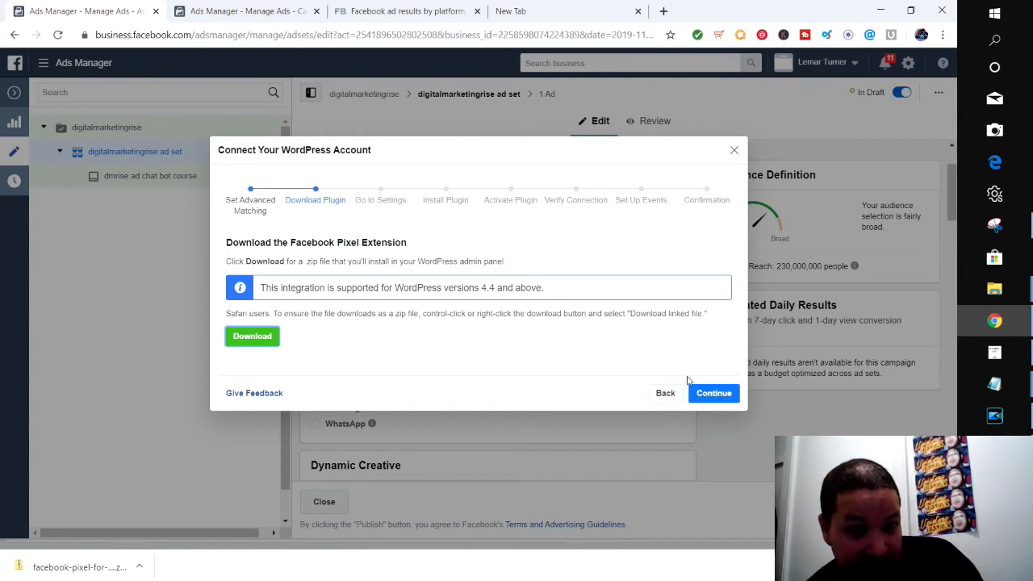
Review the WordPress plugin installation and activation instructions through the Verify Connection stage, and close the setup without sending test traffic
click(704, 394)
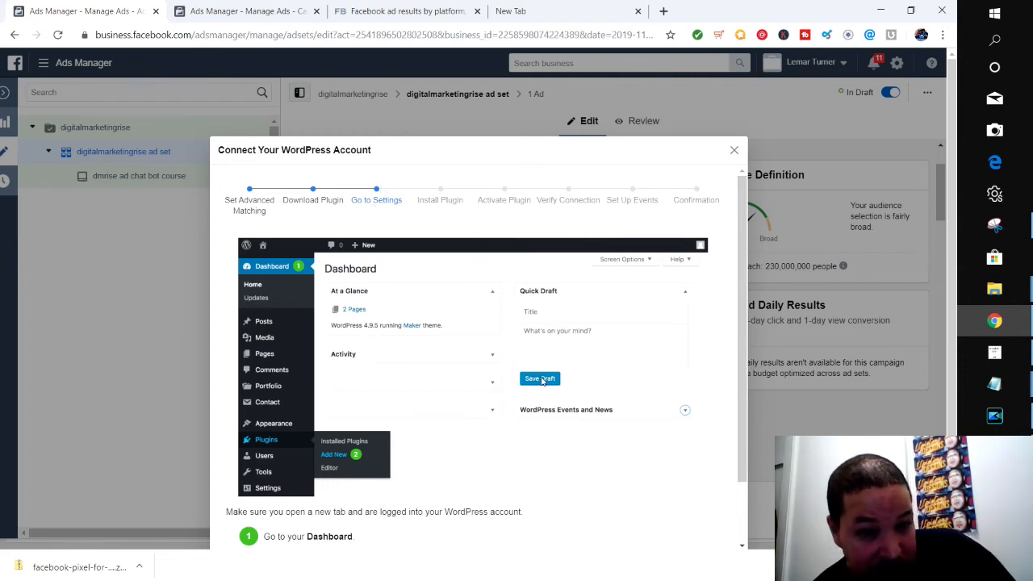
drag(741, 224, 740, 289)
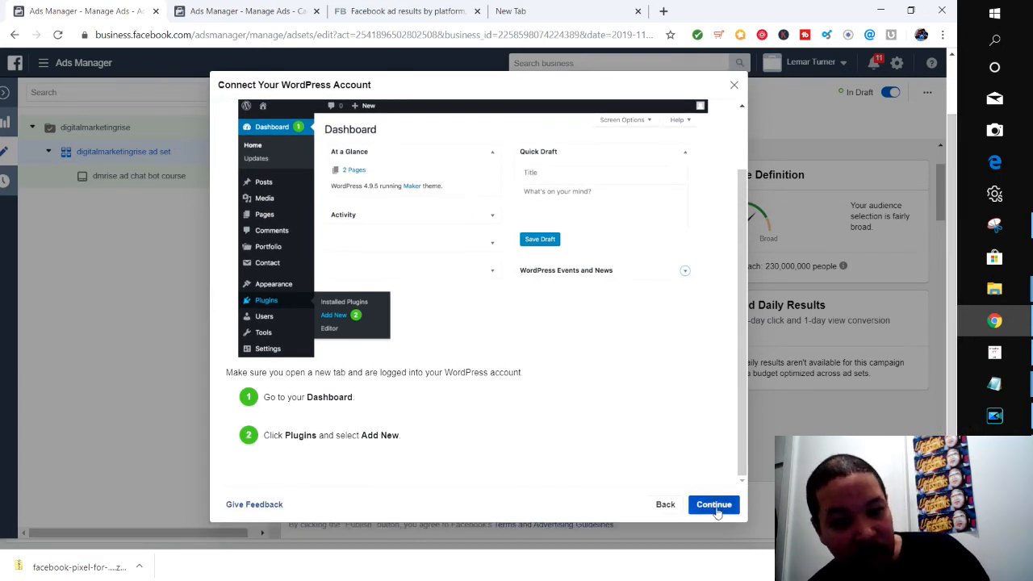
click(716, 511)
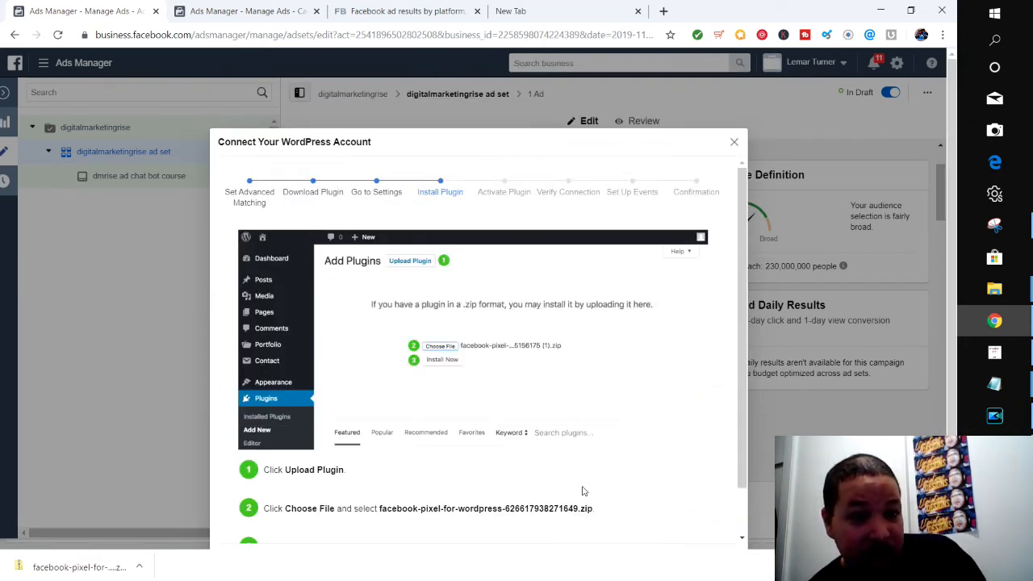
drag(744, 268, 741, 367)
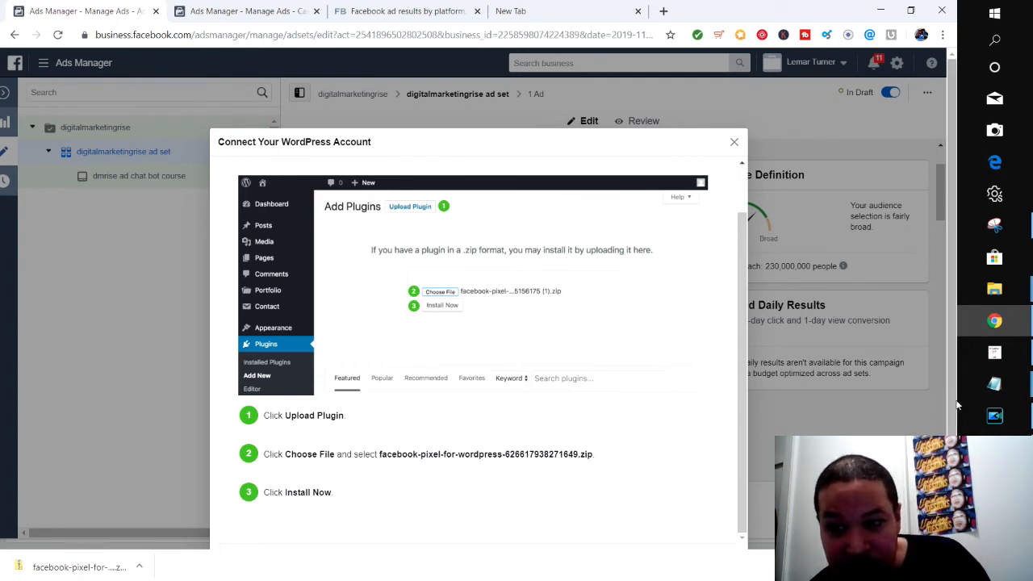
scroll(479, 323, down, 1)
click(729, 504)
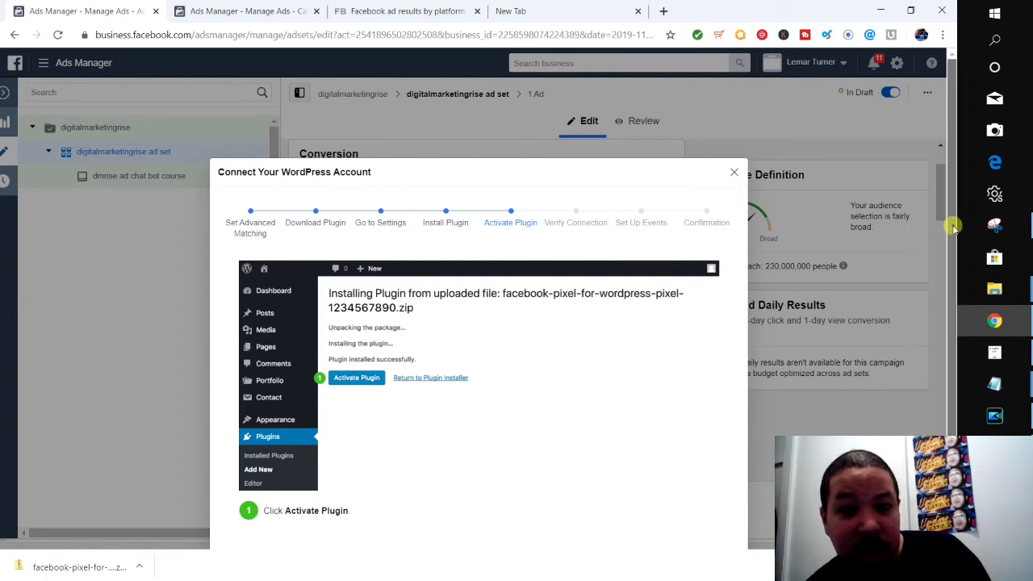
scroll(952, 234, down, 1)
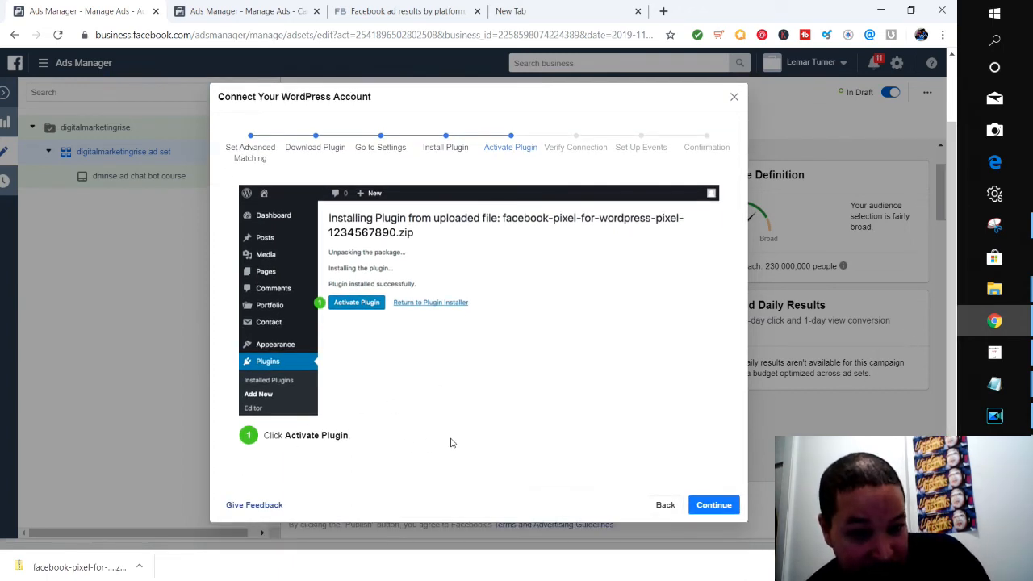
click(716, 506)
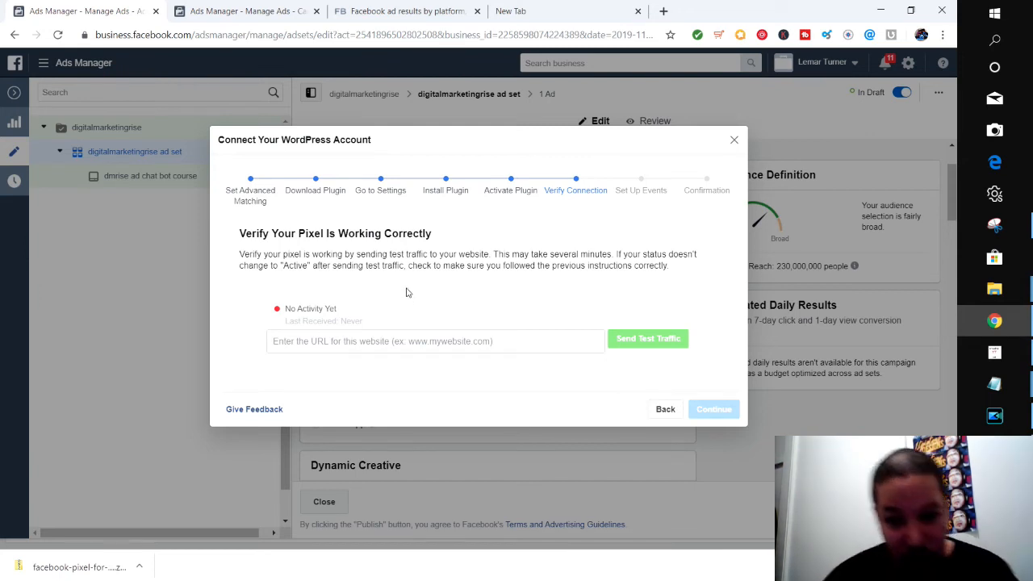
click(302, 344)
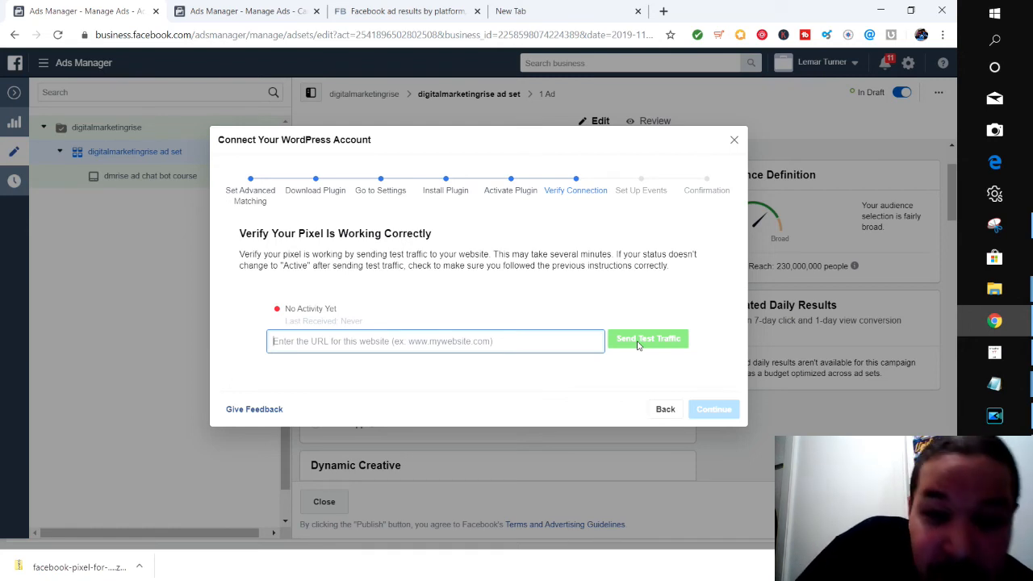
click(734, 142)
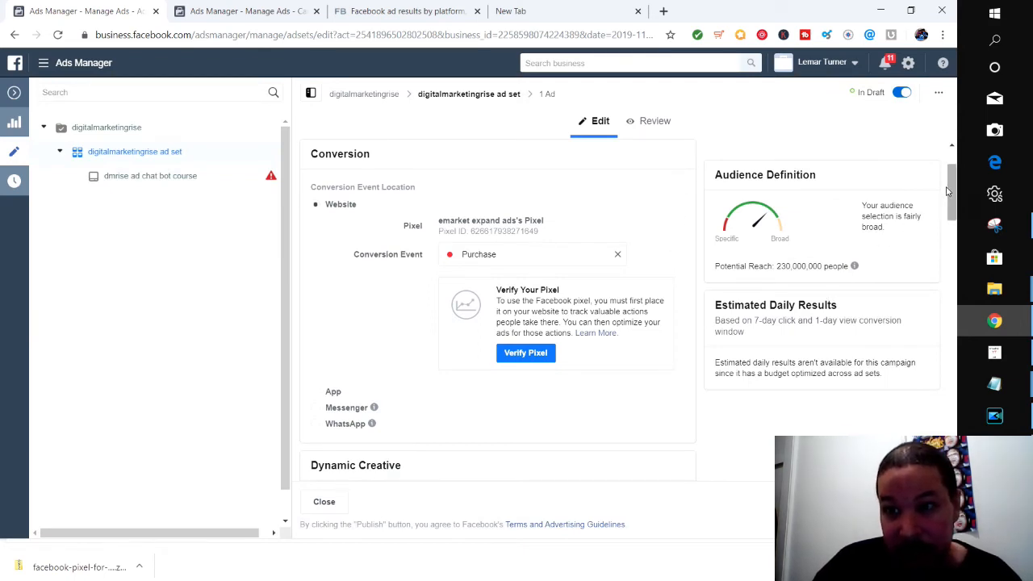
Add spend limits to the ad set with a daily minimum of $5.00
drag(948, 192, 968, 240)
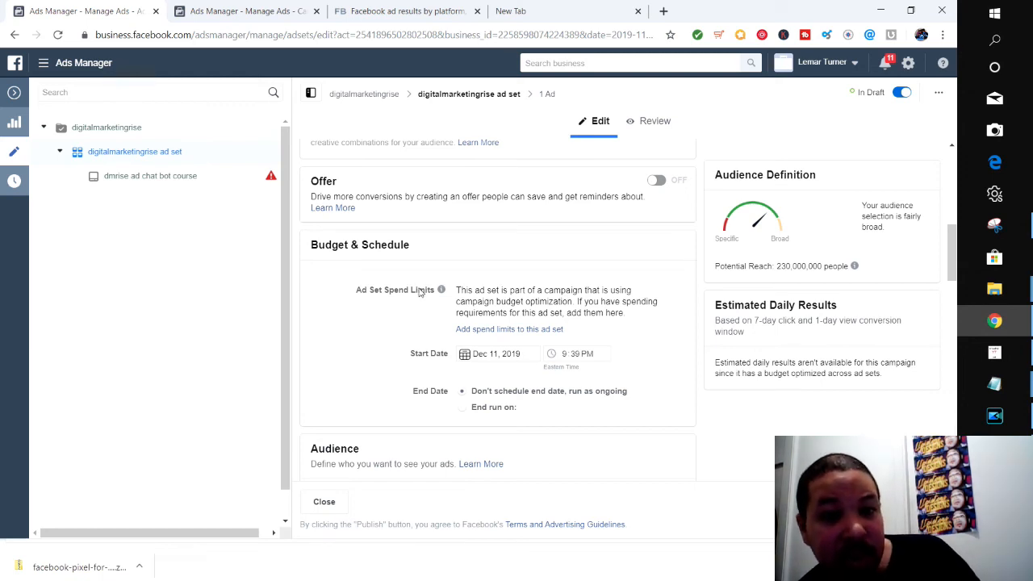
click(530, 331)
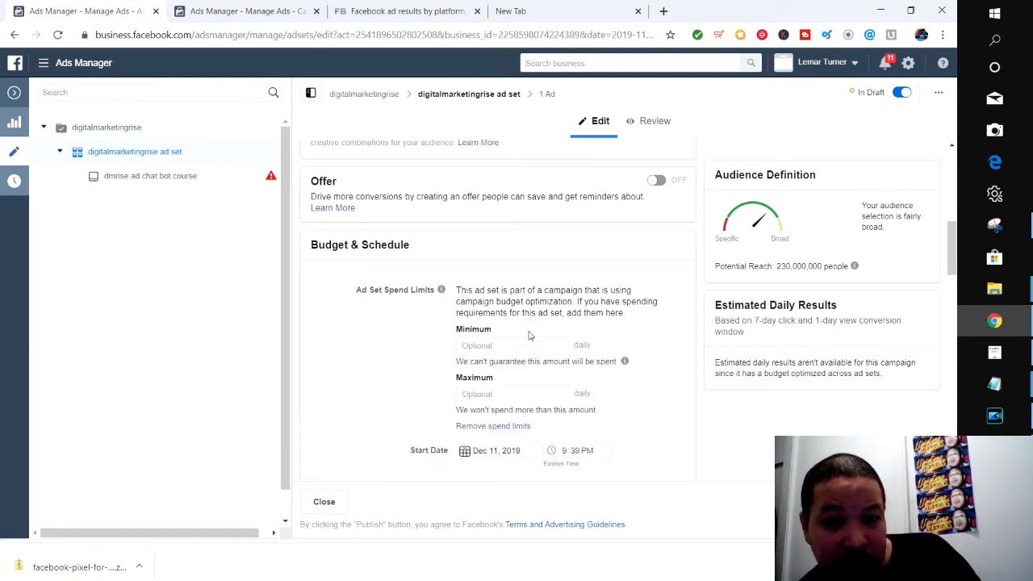
click(487, 346)
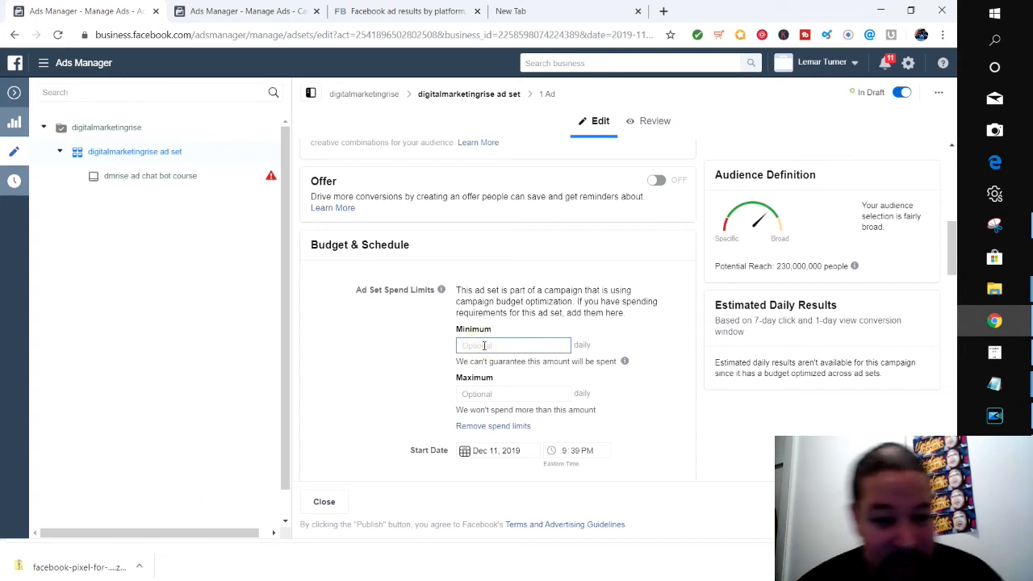
text(5.00)
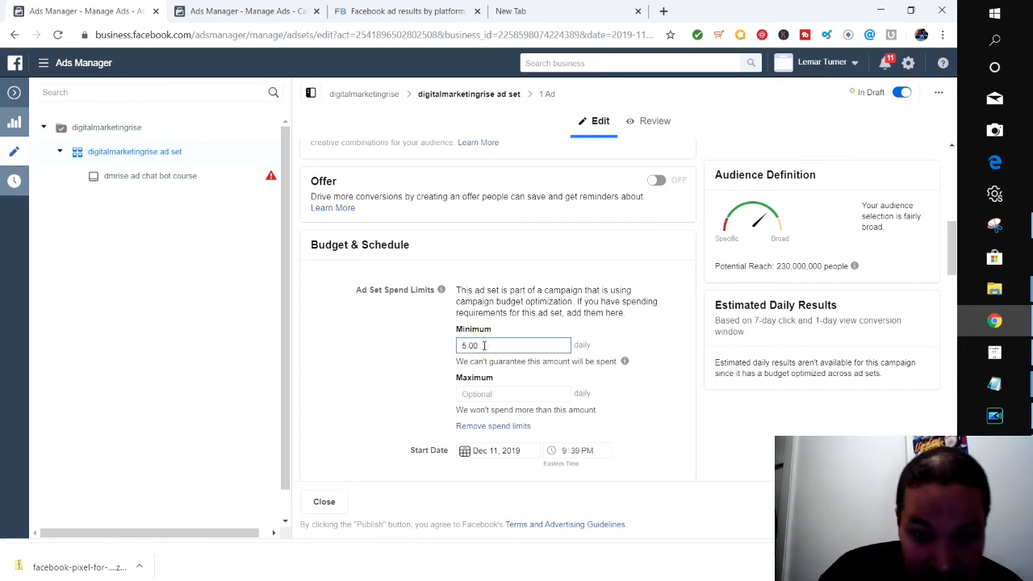
click(651, 361)
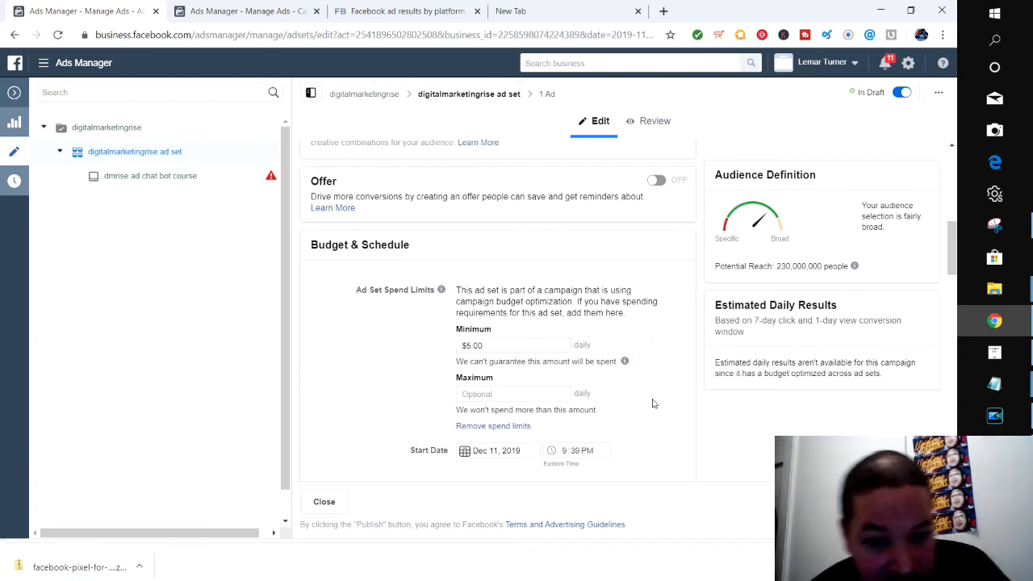
Try scheduling the ad set to end on December 25, 2019, and return it to running as ongoing without an end date
drag(954, 247, 951, 266)
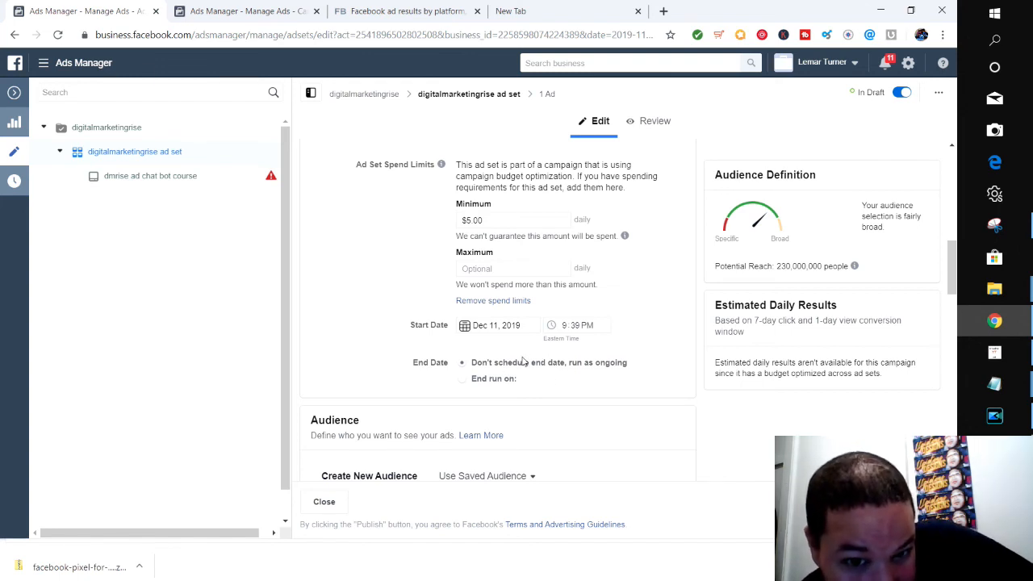
click(464, 380)
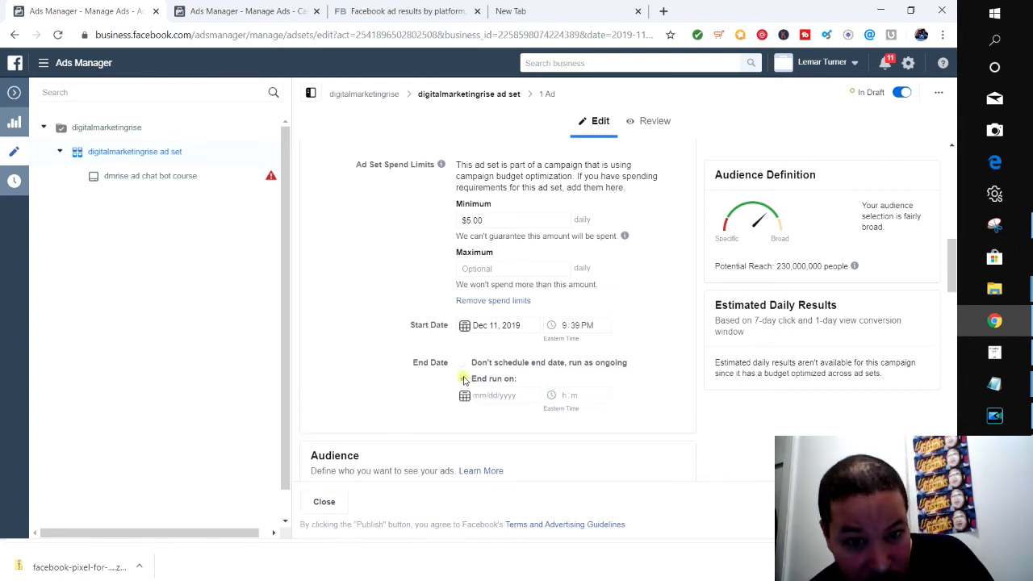
click(501, 396)
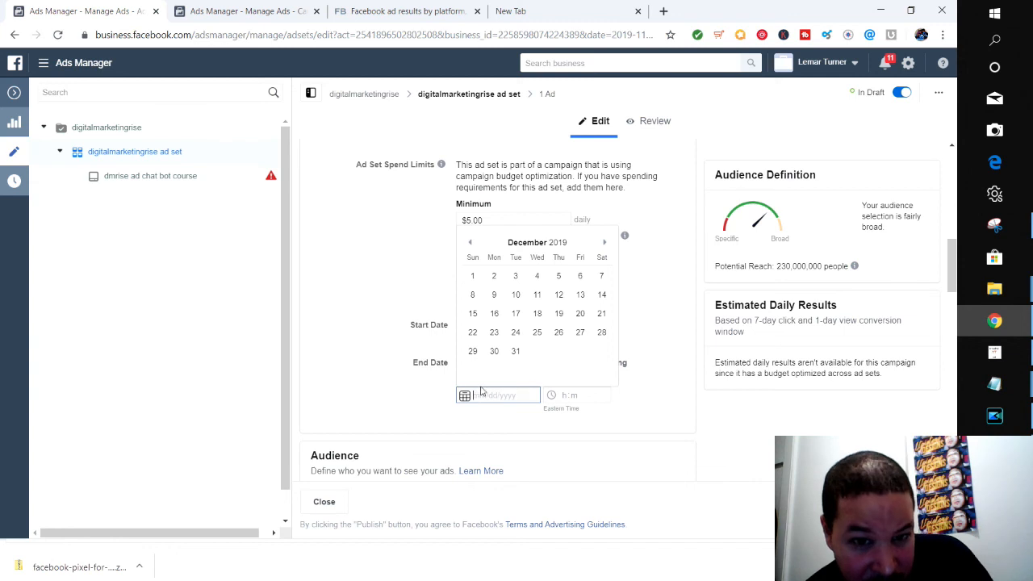
click(537, 333)
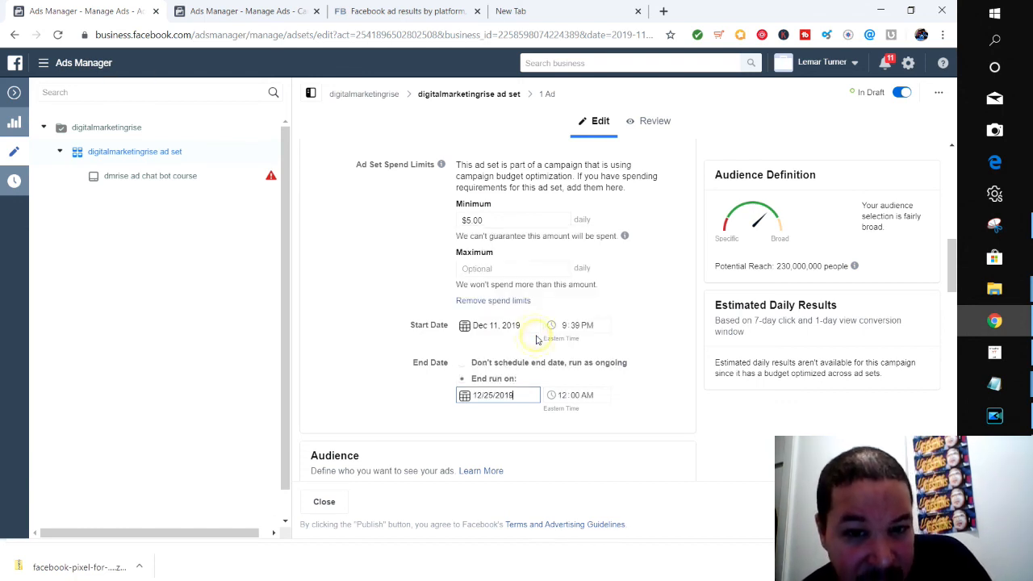
click(569, 395)
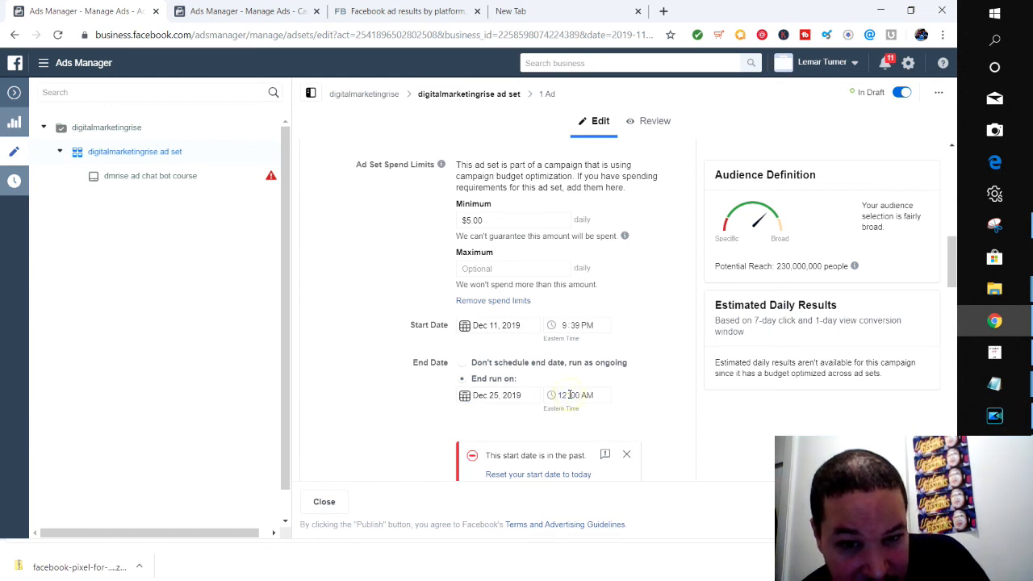
click(570, 395)
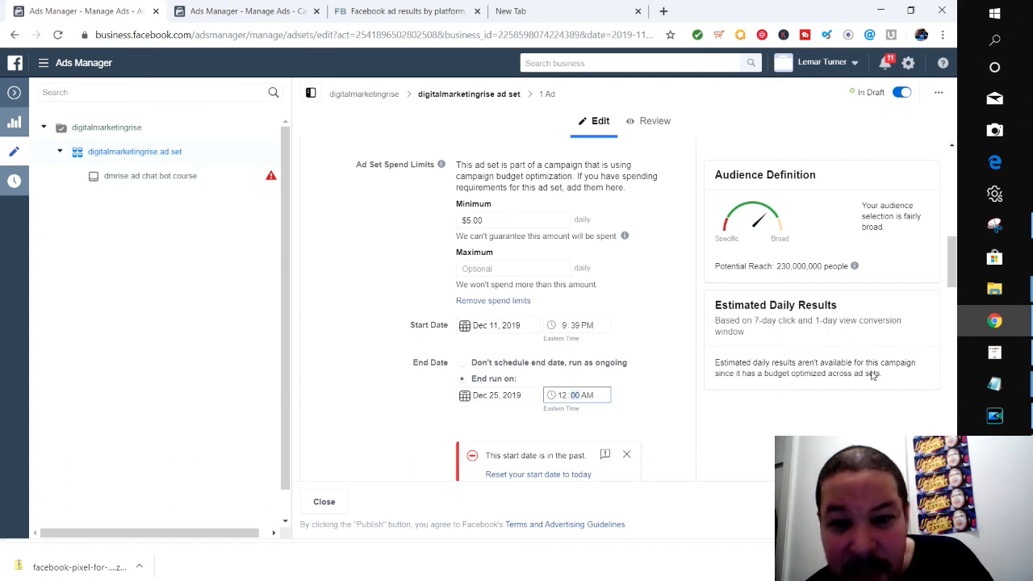
drag(957, 288, 954, 294)
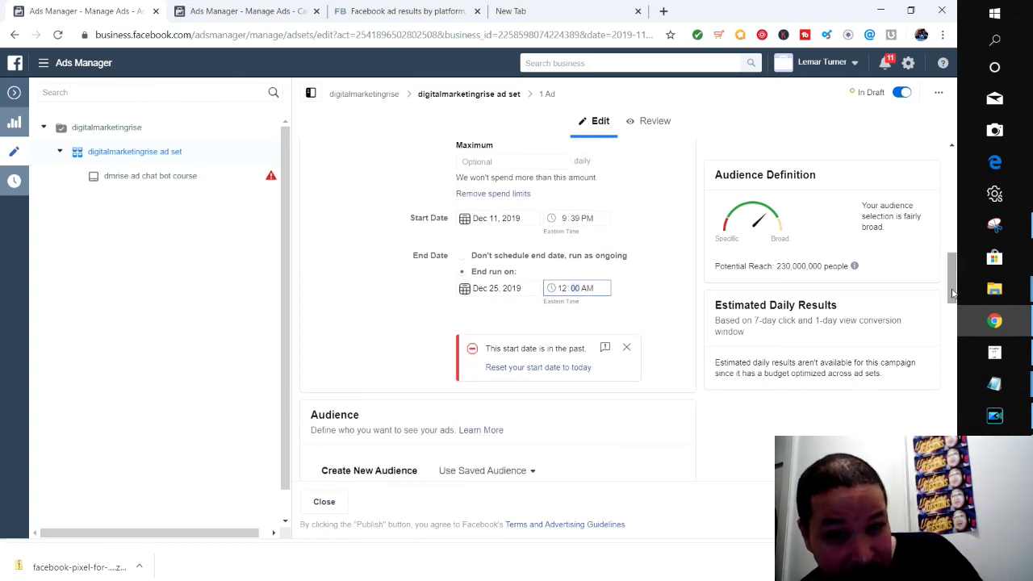
click(461, 257)
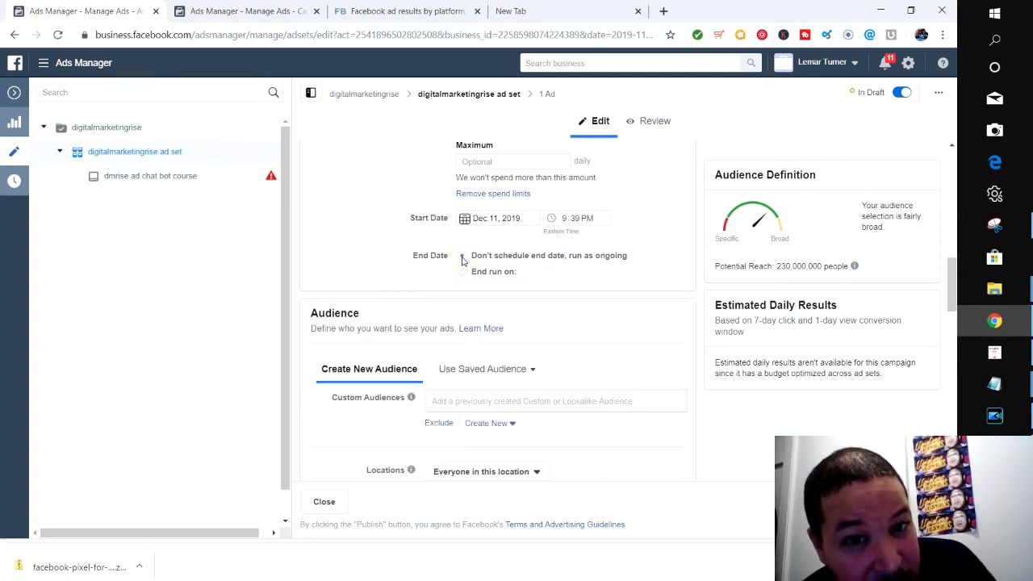